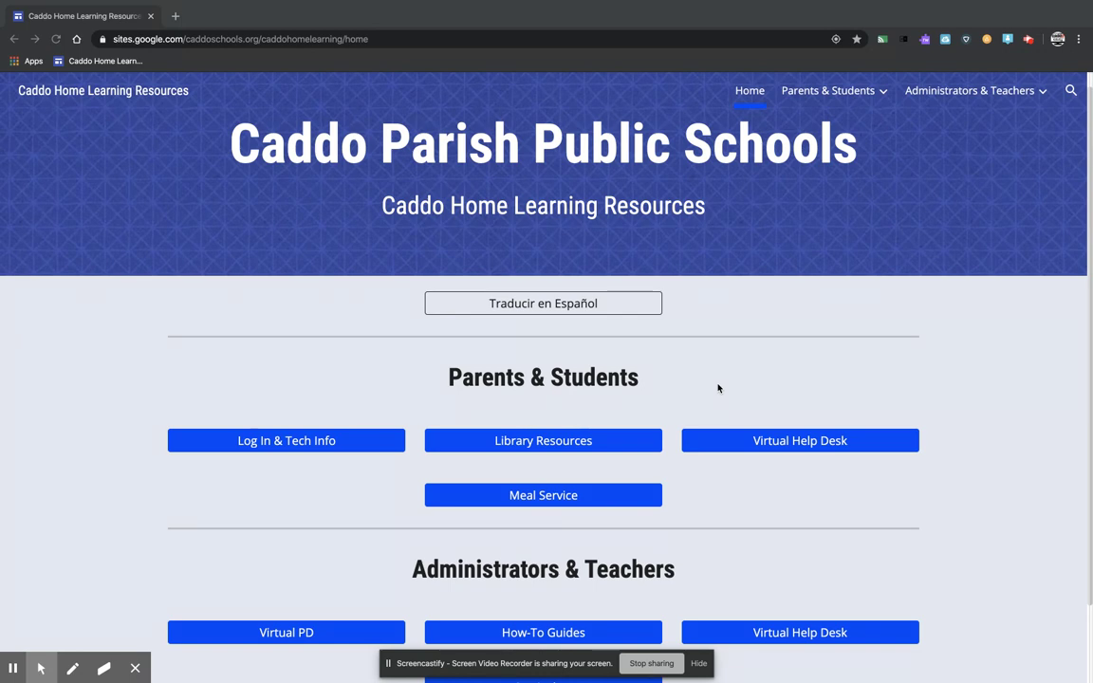
- Open the teachers' Curriculum page from the Caddo Home Learning home page and choose Grade 1
{"action": "scroll", "coordinate": [825, 341], "scroll_direction": "down", "scroll_amount": 2}
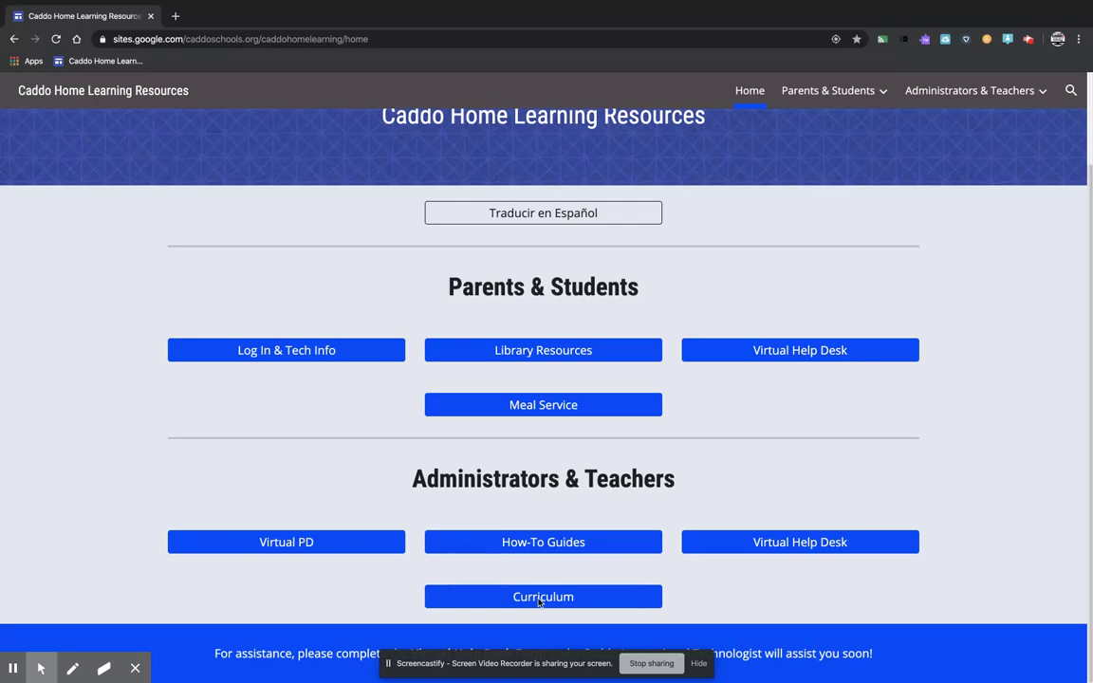
{"action": "left_click", "coordinate": [556, 596]}
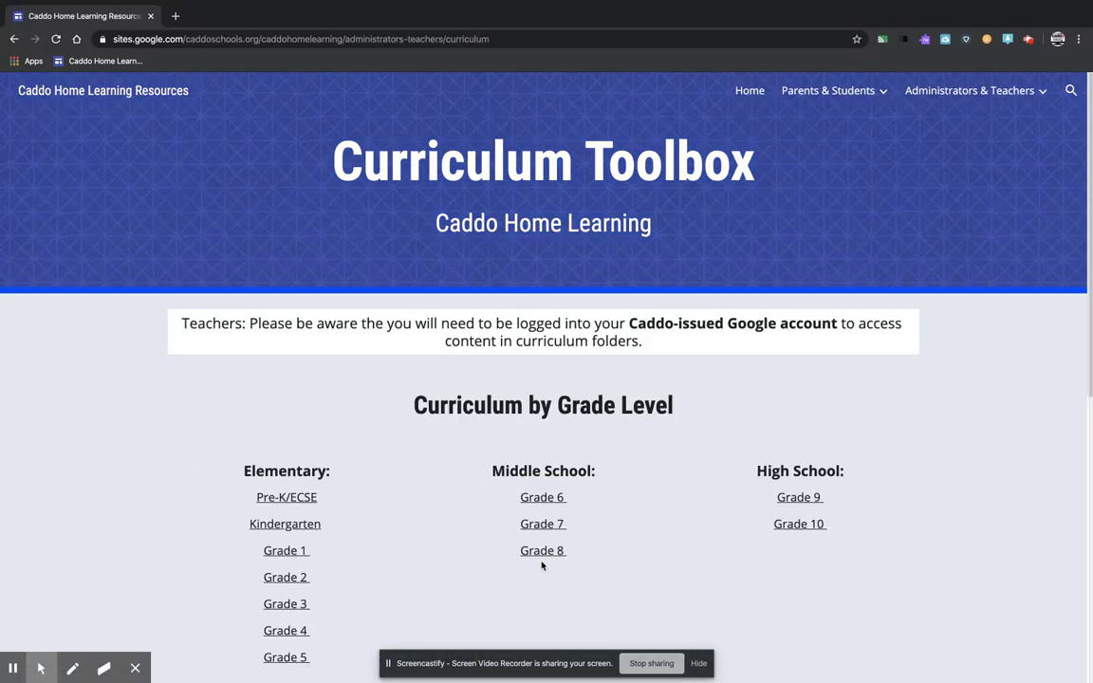
{"action": "scroll", "coordinate": [369, 536], "scroll_direction": "down", "scroll_amount": 2}
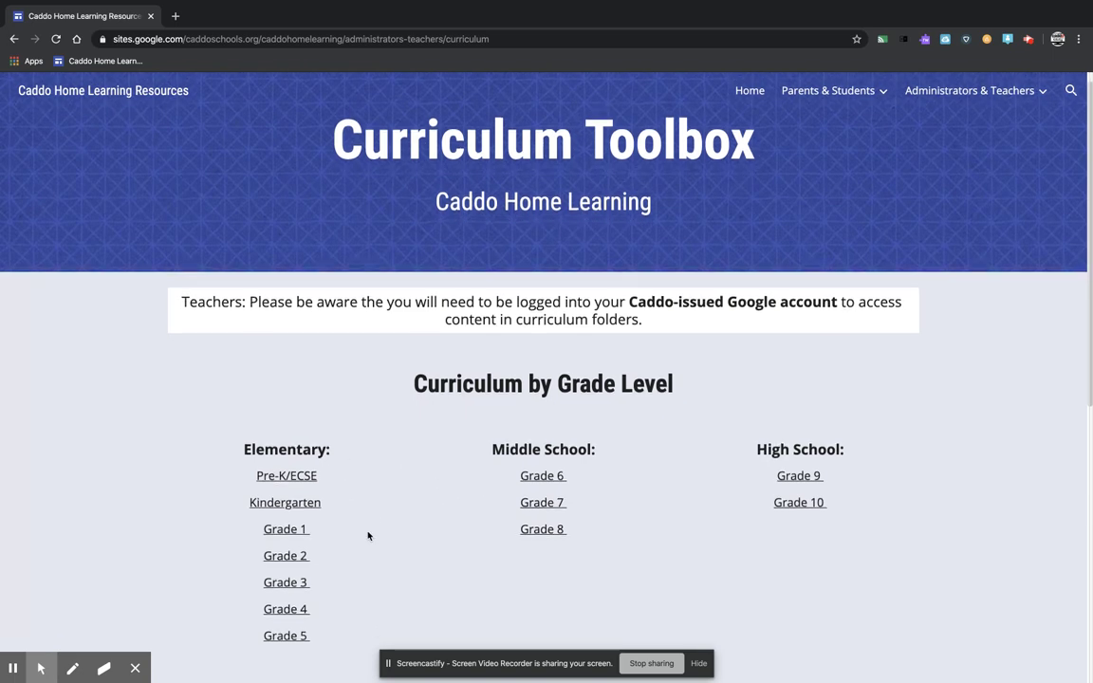
{"action": "scroll", "coordinate": [369, 536], "scroll_direction": "down", "scroll_amount": 2}
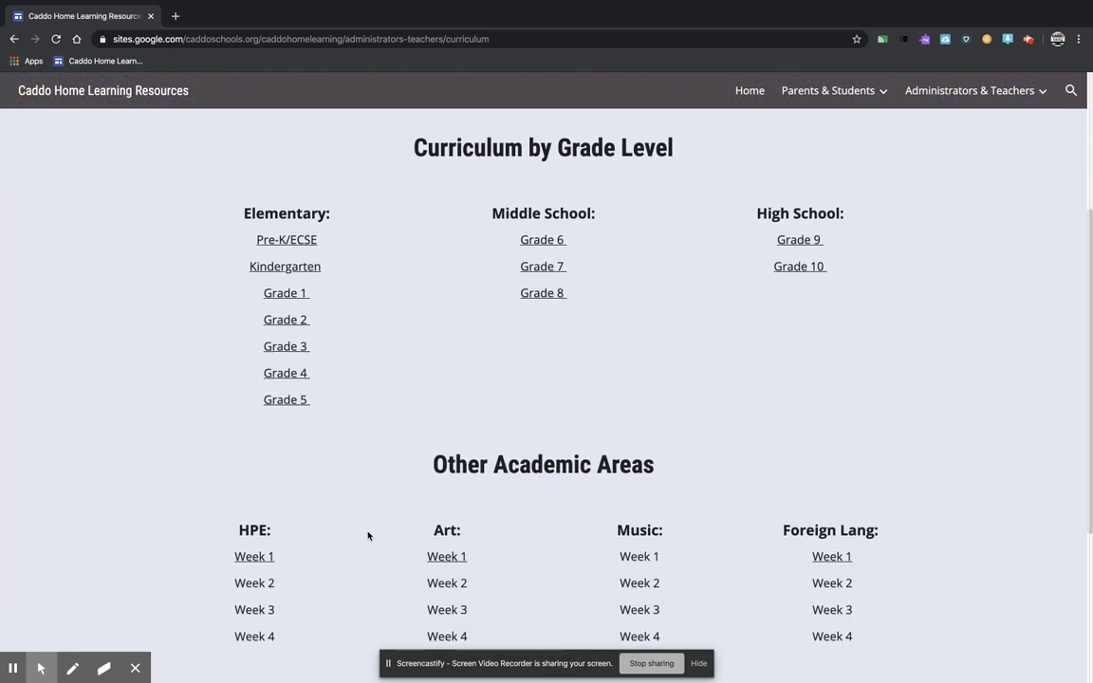
{"action": "scroll", "coordinate": [368, 536], "scroll_direction": "down", "scroll_amount": 1}
{"action": "scroll", "coordinate": [368, 536], "scroll_direction": "up", "scroll_amount": 2}
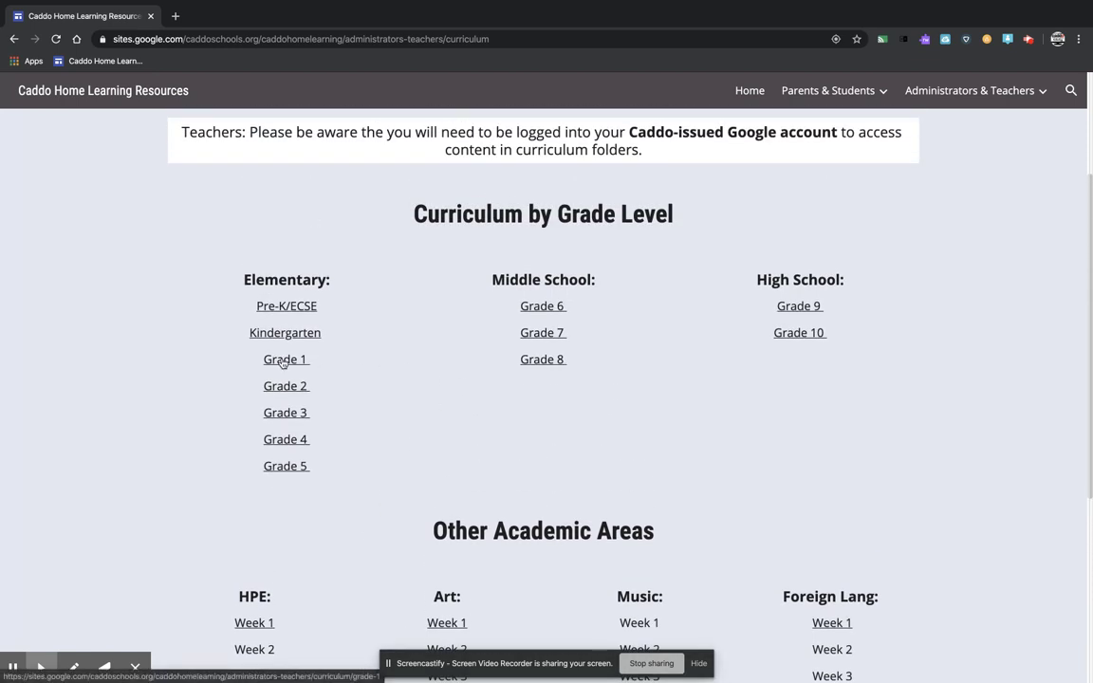
{"action": "left_click", "coordinate": [282, 361]}
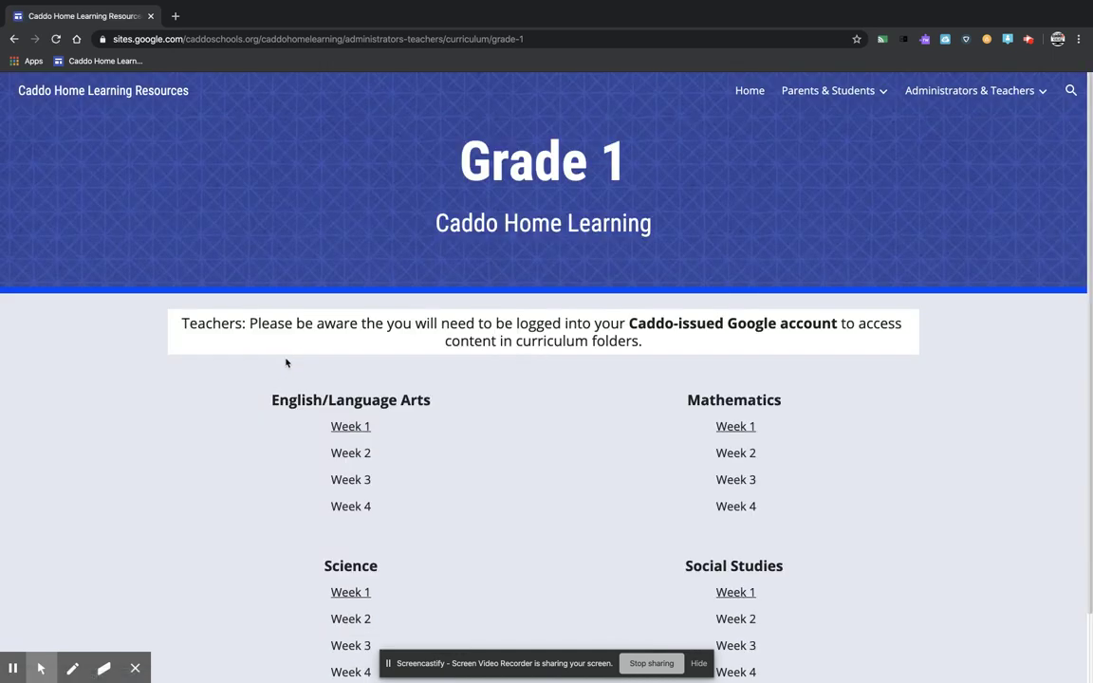
- Scroll down the Grade 1 curriculum page to the Week 1 folder links
{"action": "scroll", "coordinate": [525, 442], "scroll_direction": "down", "scroll_amount": 1}
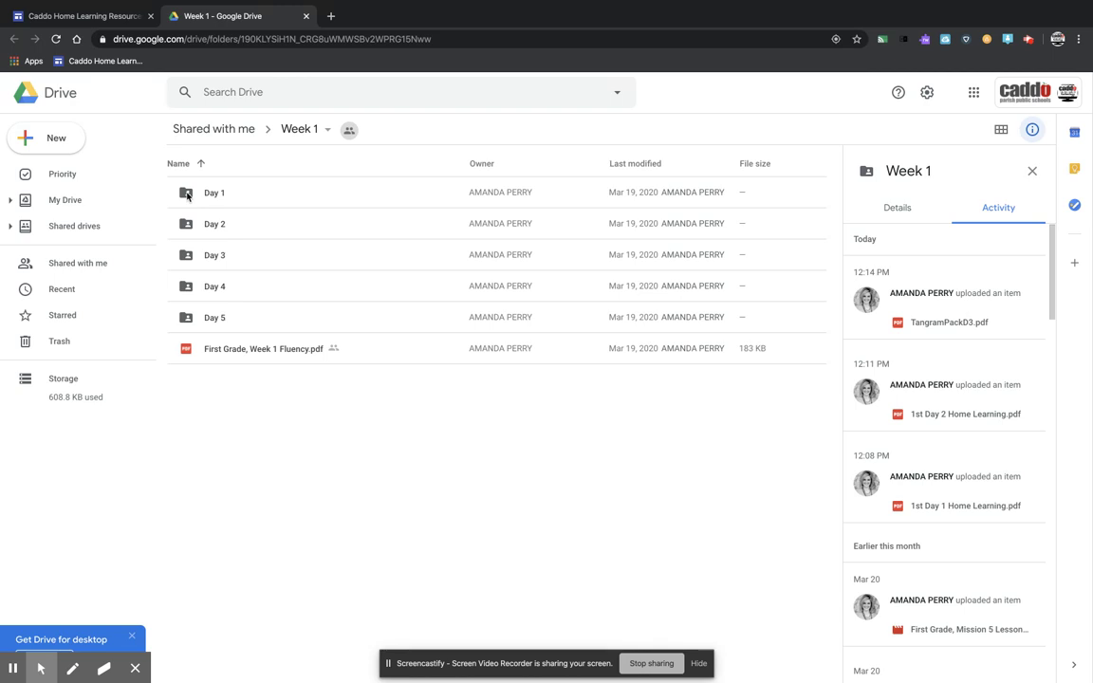
- Open the Week 1 Day 1 folder and bring up actions for its Home Learning PDF
{"action": "left_click", "coordinate": [187, 196]}
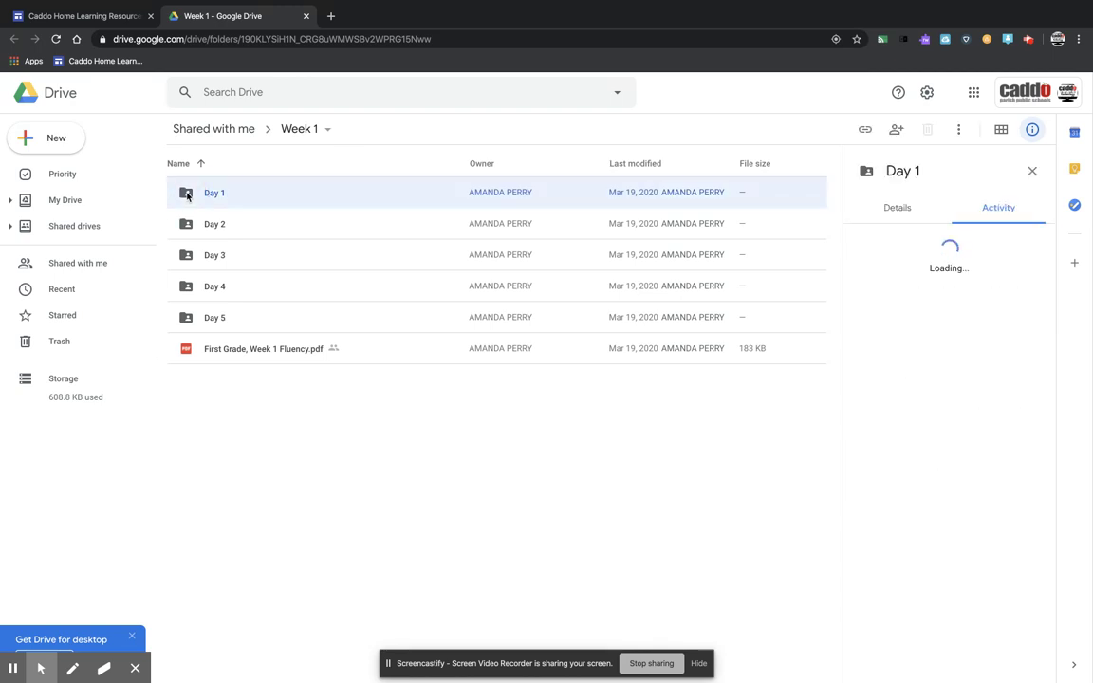
{"action": "double_click", "coordinate": [187, 194]}
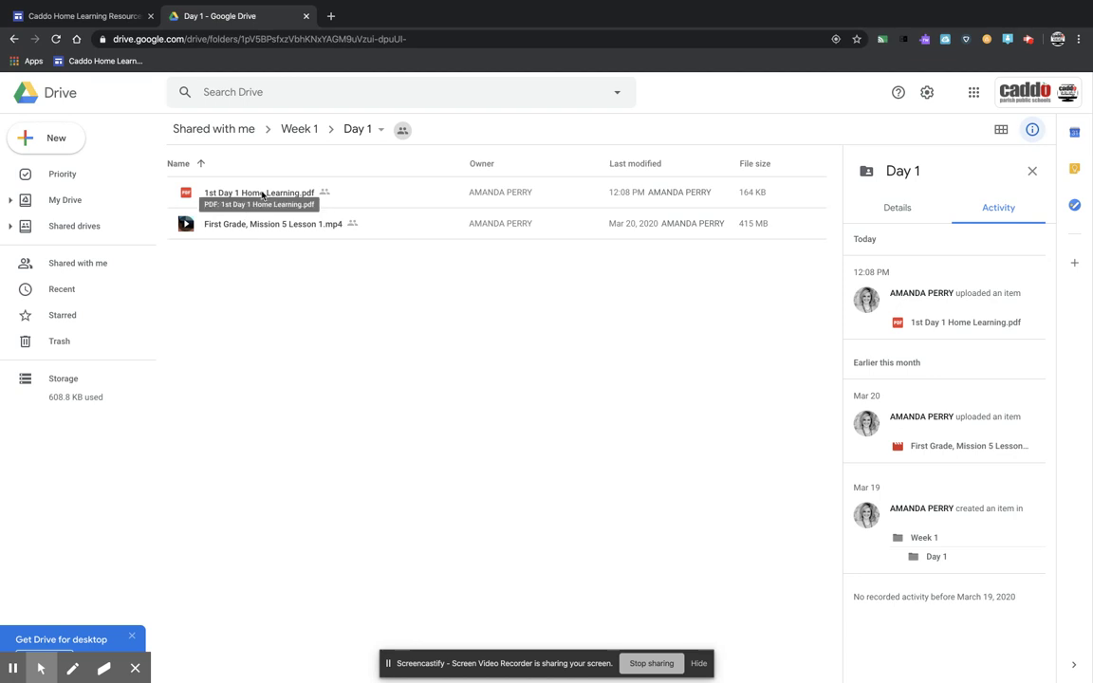
{"action": "right_click", "coordinate": [263, 195]}
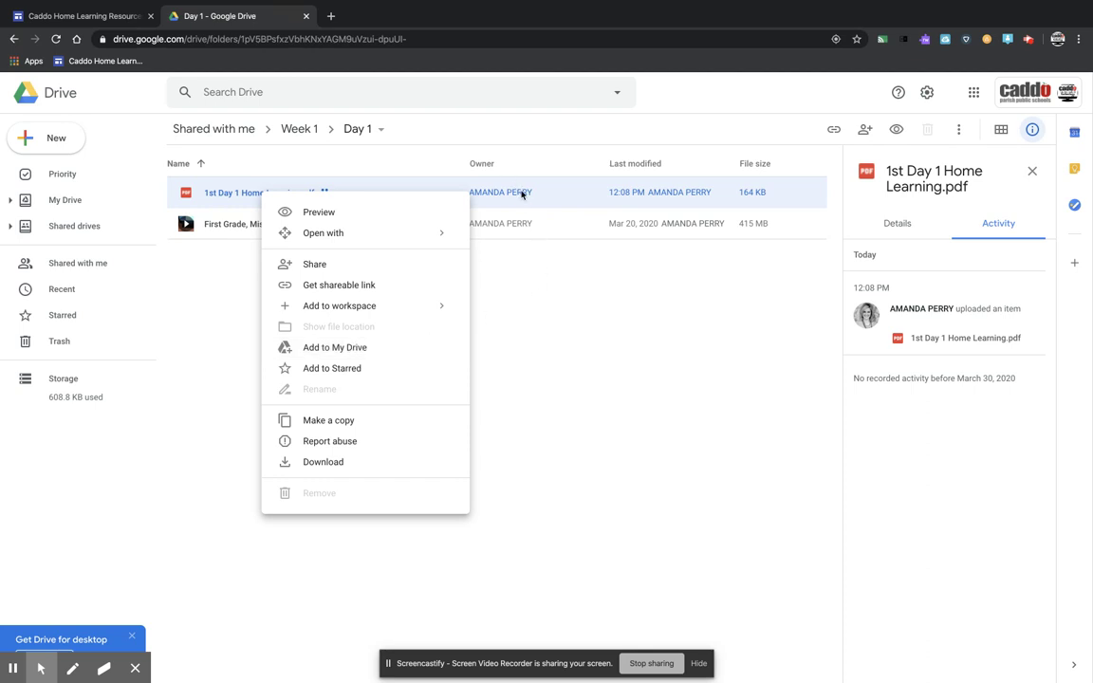
- Make a copy of 1st Day 1 Home Learning.pdf and switch to My Drive
{"action": "left_click", "coordinate": [328, 424]}
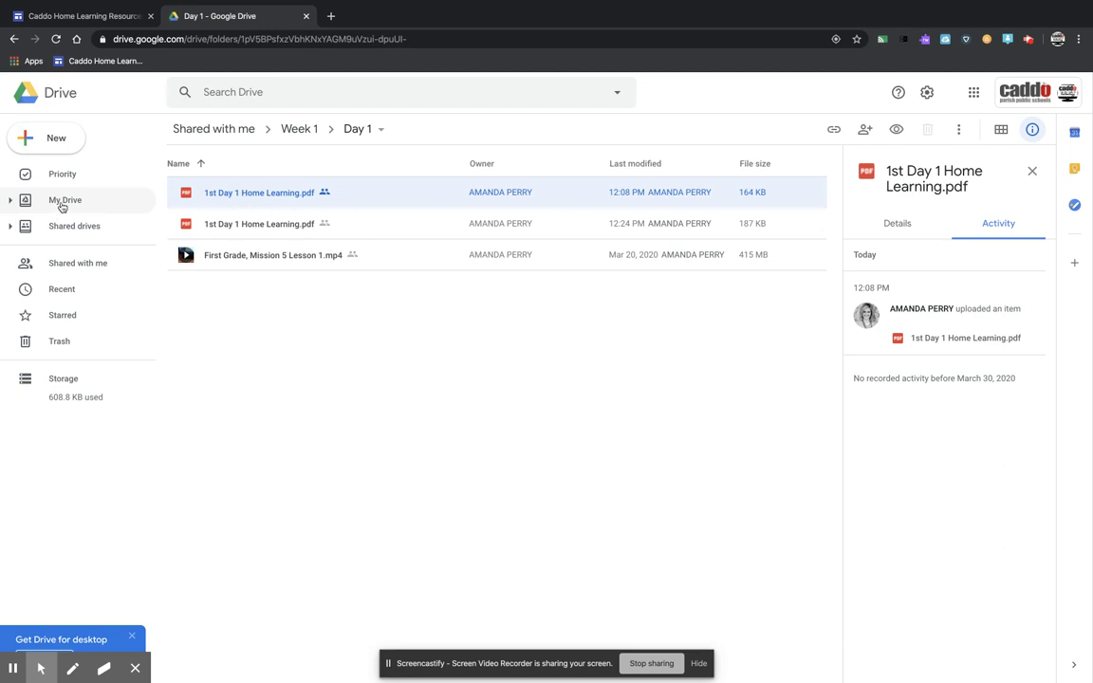
{"action": "left_click", "coordinate": [62, 204]}
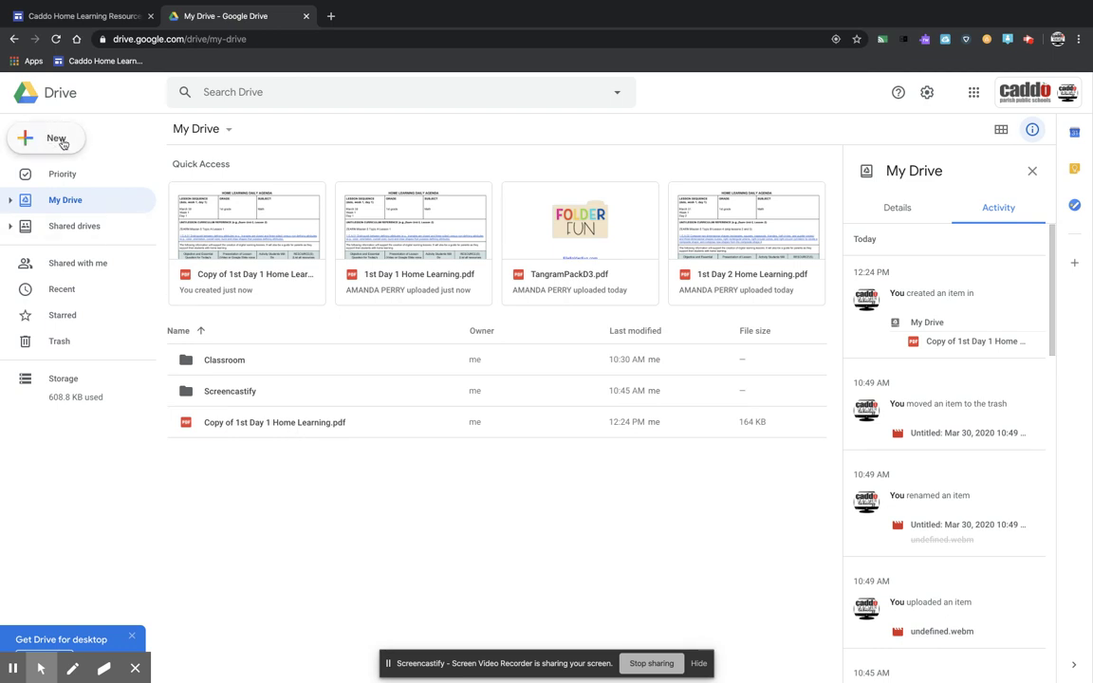
- Add a new 'Home Learning' folder to My Drive and open the empty folder
{"action": "left_click", "coordinate": [54, 139]}
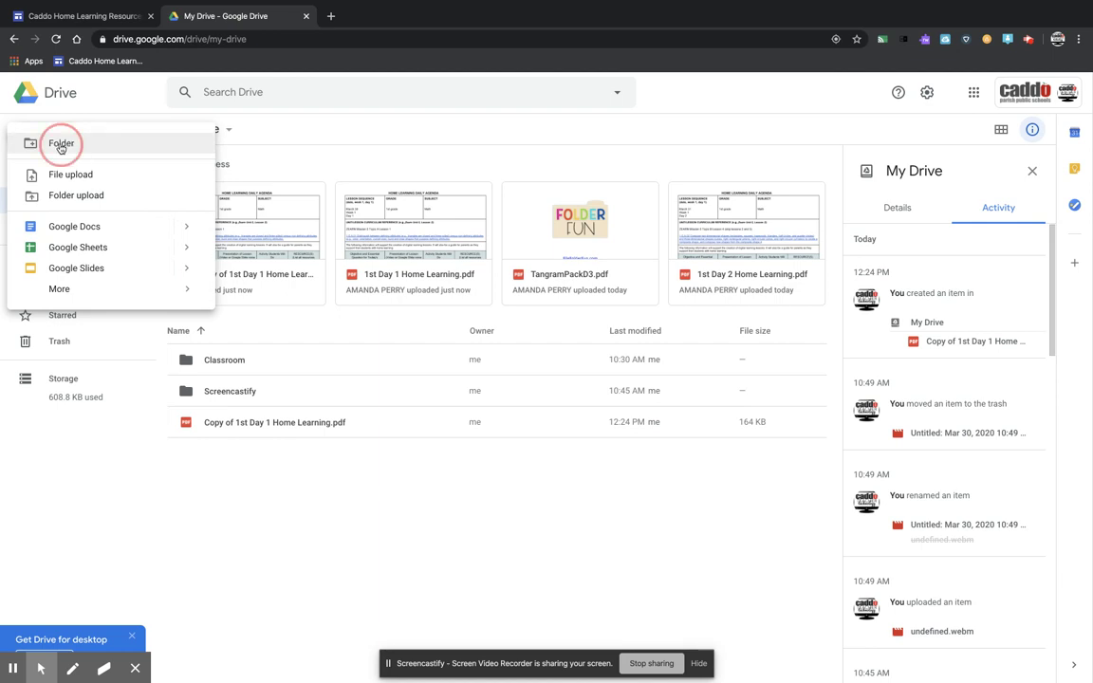
{"action": "left_click", "coordinate": [61, 146]}
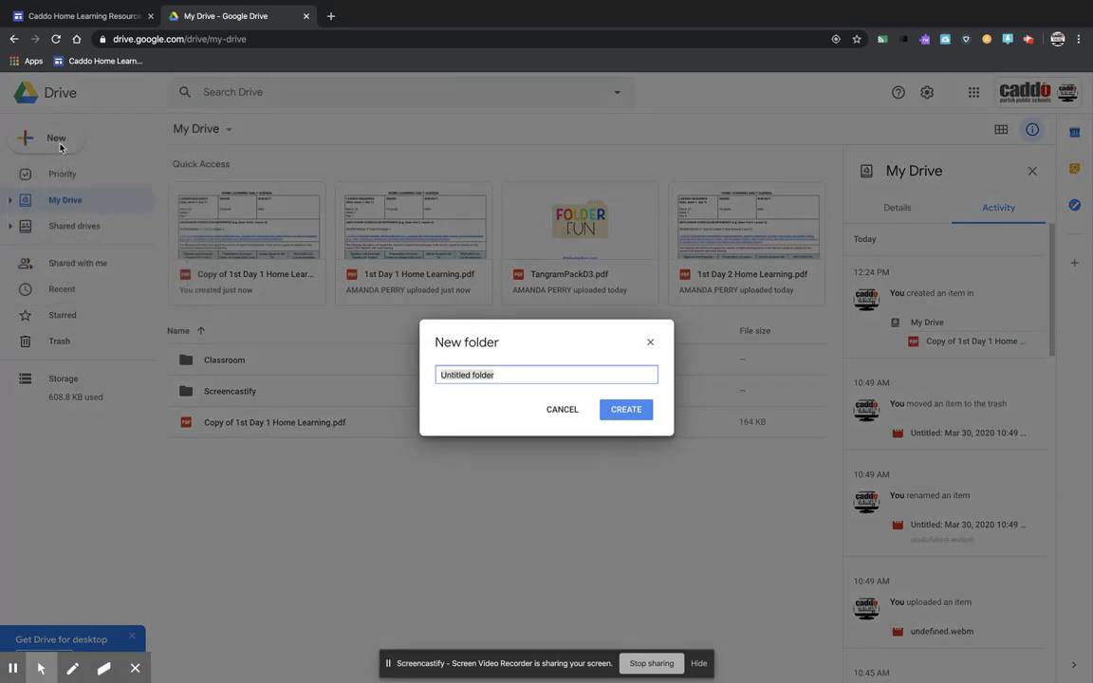
{"action": "type", "text": "Home Learning"}
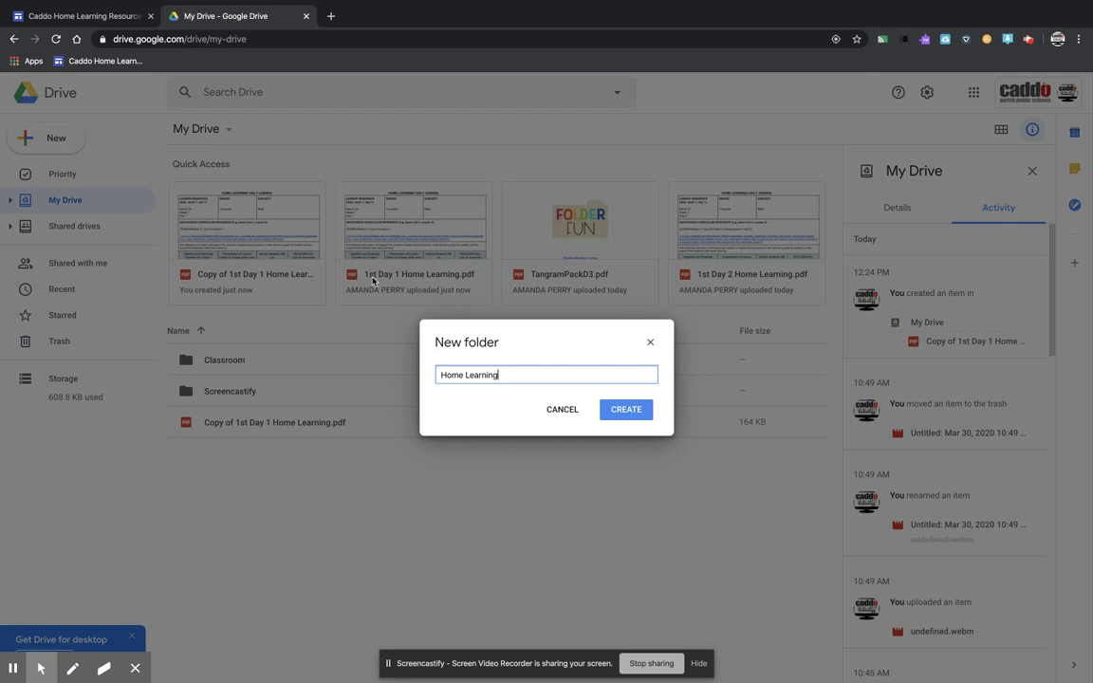
{"action": "left_click", "coordinate": [626, 409]}
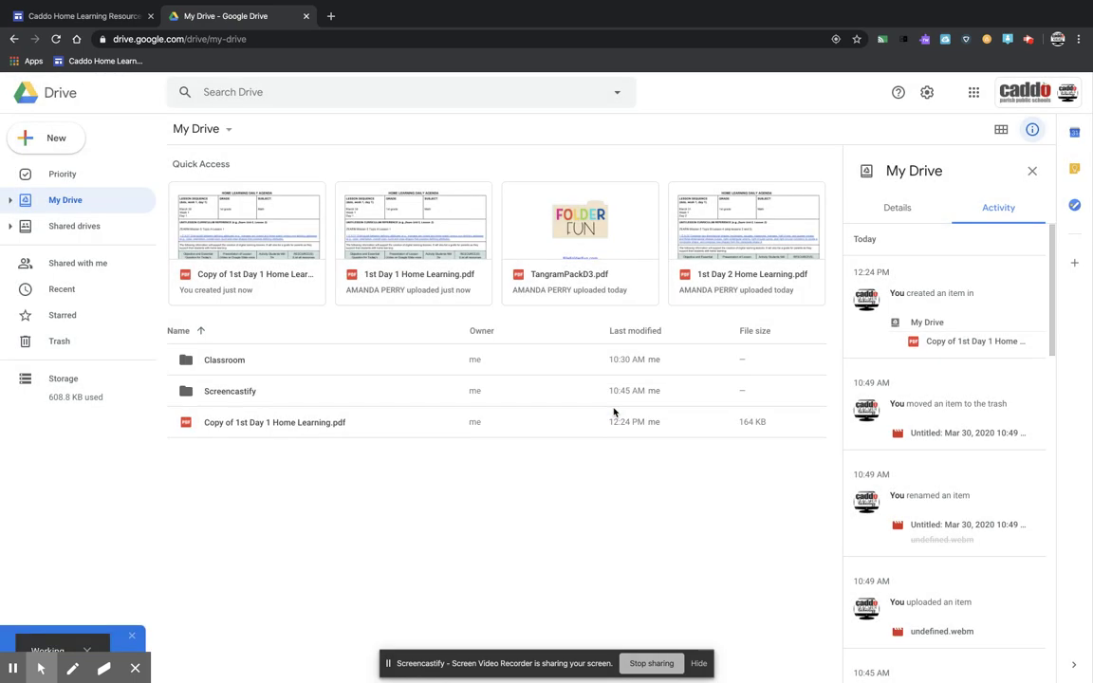
{"action": "left_click", "coordinate": [516, 387]}
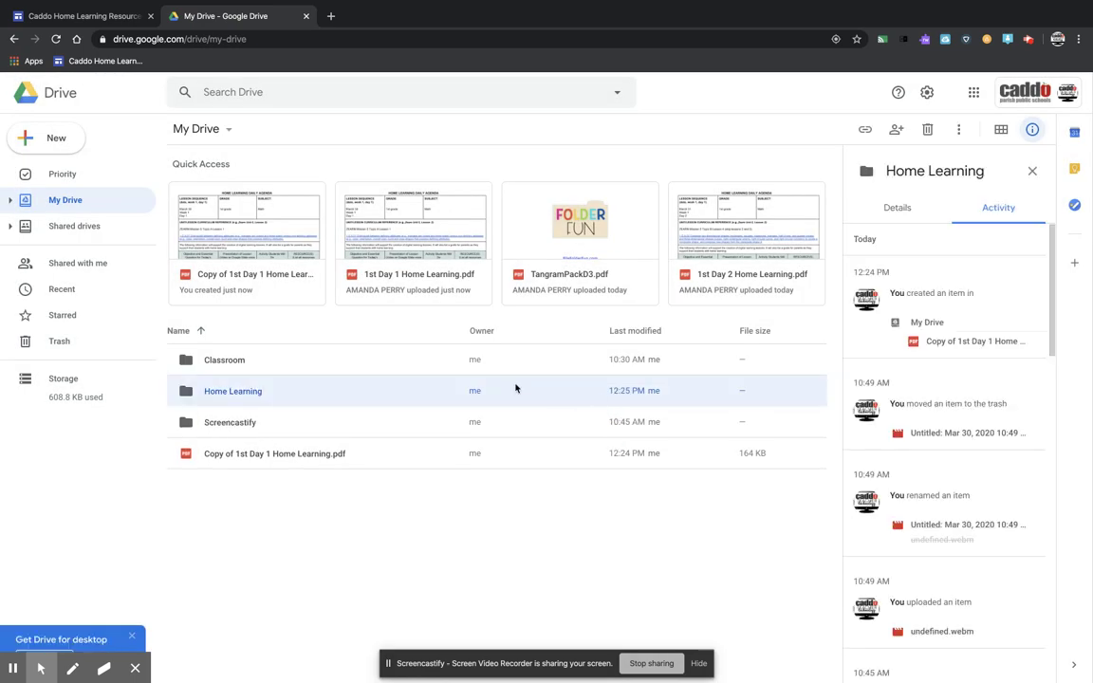
{"action": "double_click", "coordinate": [189, 392]}
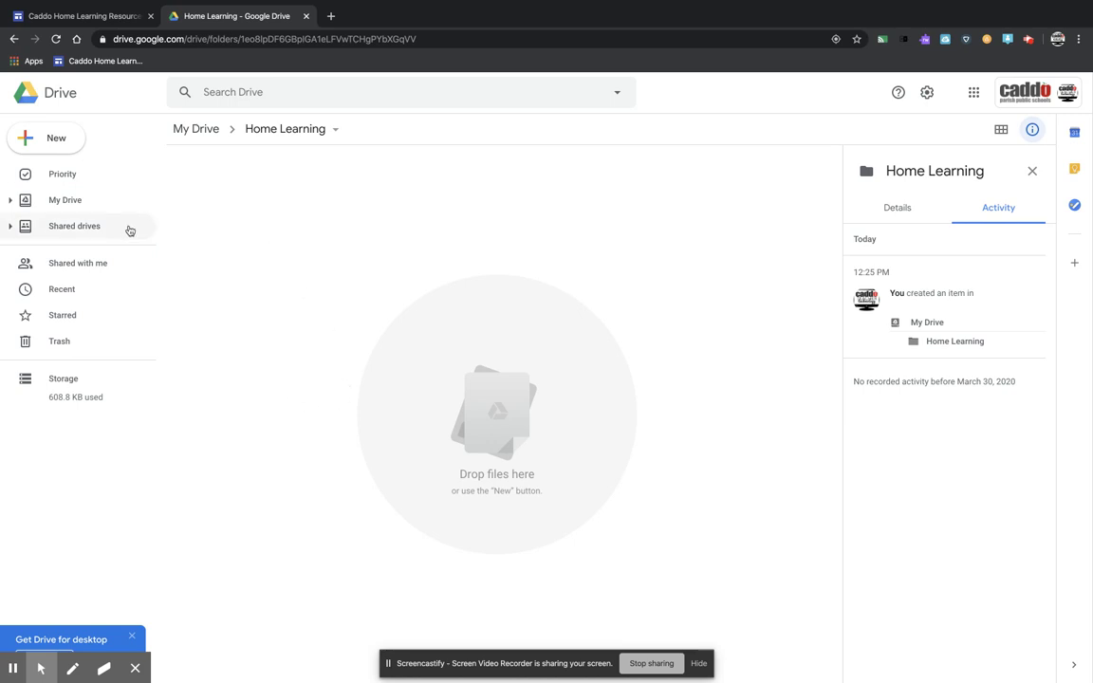
- Create a 'Week 1 Math' subfolder inside Home Learning
{"action": "left_click", "coordinate": [43, 144]}
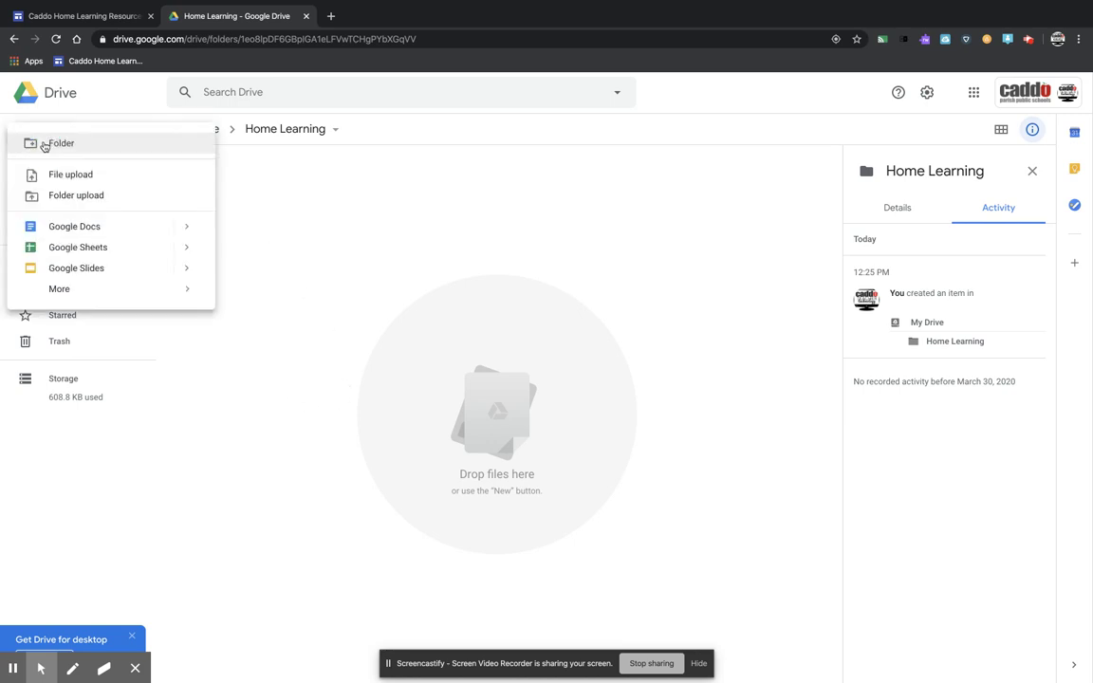
{"action": "left_click", "coordinate": [56, 144]}
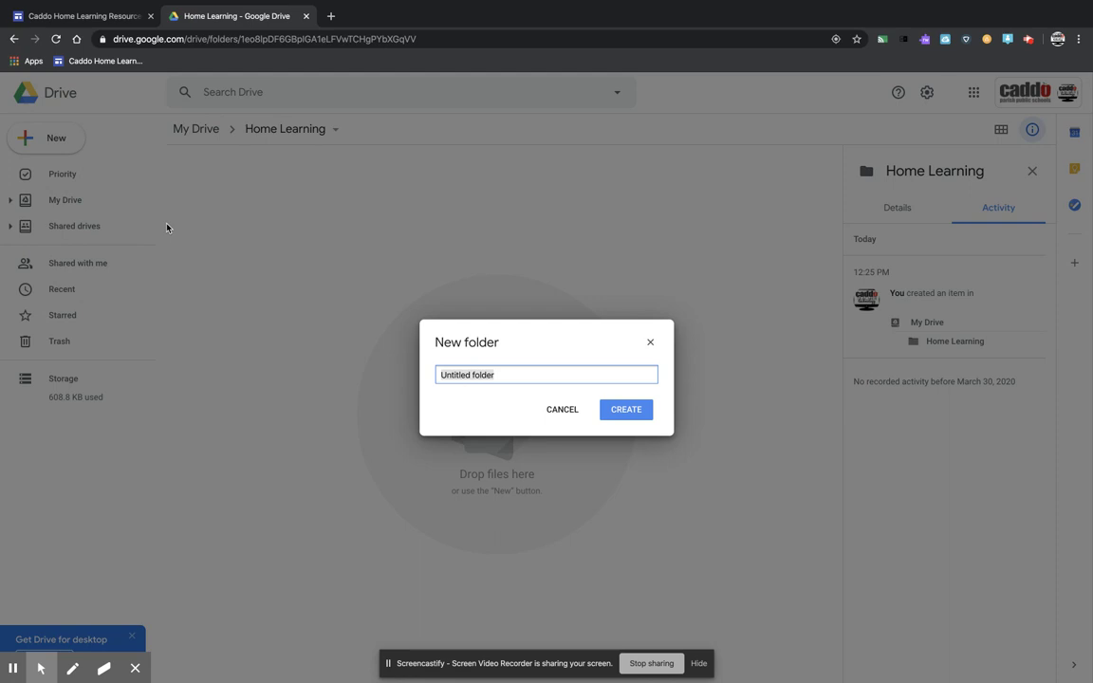
{"action": "type", "text": "Week 1 Math"}
{"action": "left_click", "coordinate": [621, 412]}
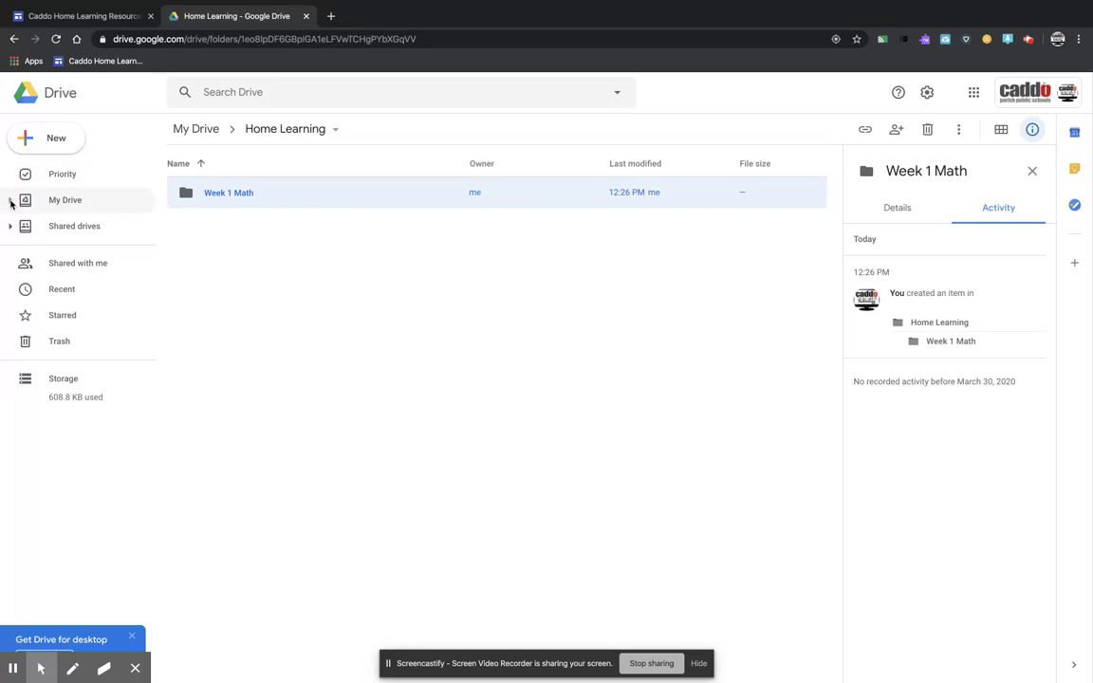
{"action": "left_click", "coordinate": [10, 203]}
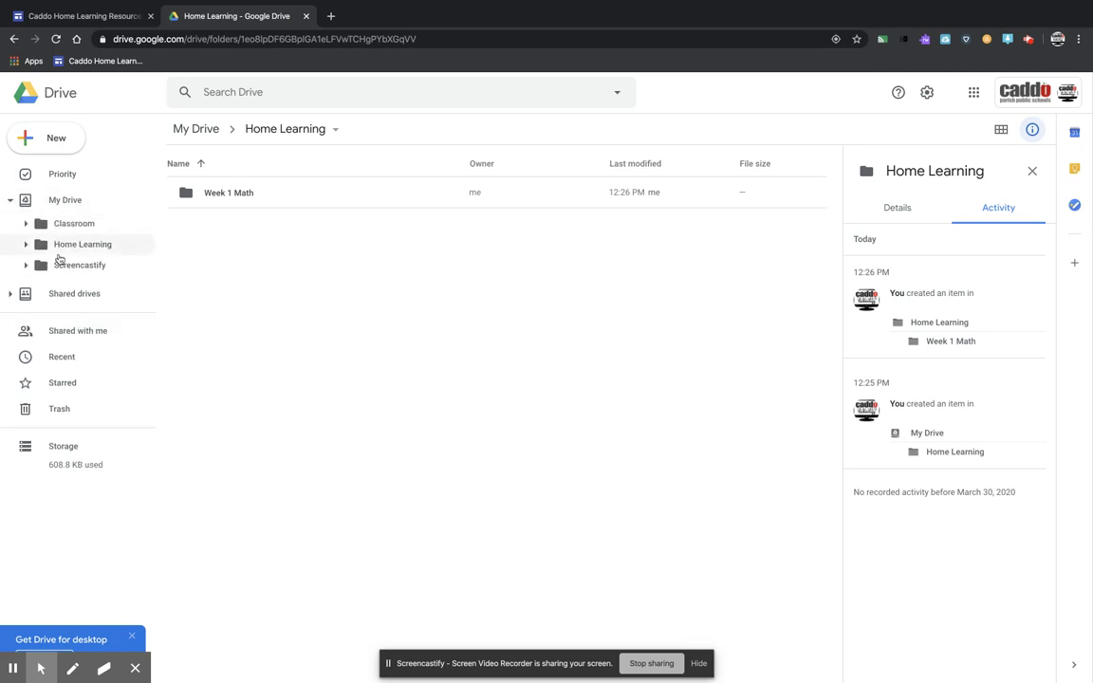
- Drag Copy of 1st Day 1 Home Learning.pdf from My Drive into the Week 1 Math folder
{"action": "left_click", "coordinate": [58, 203]}
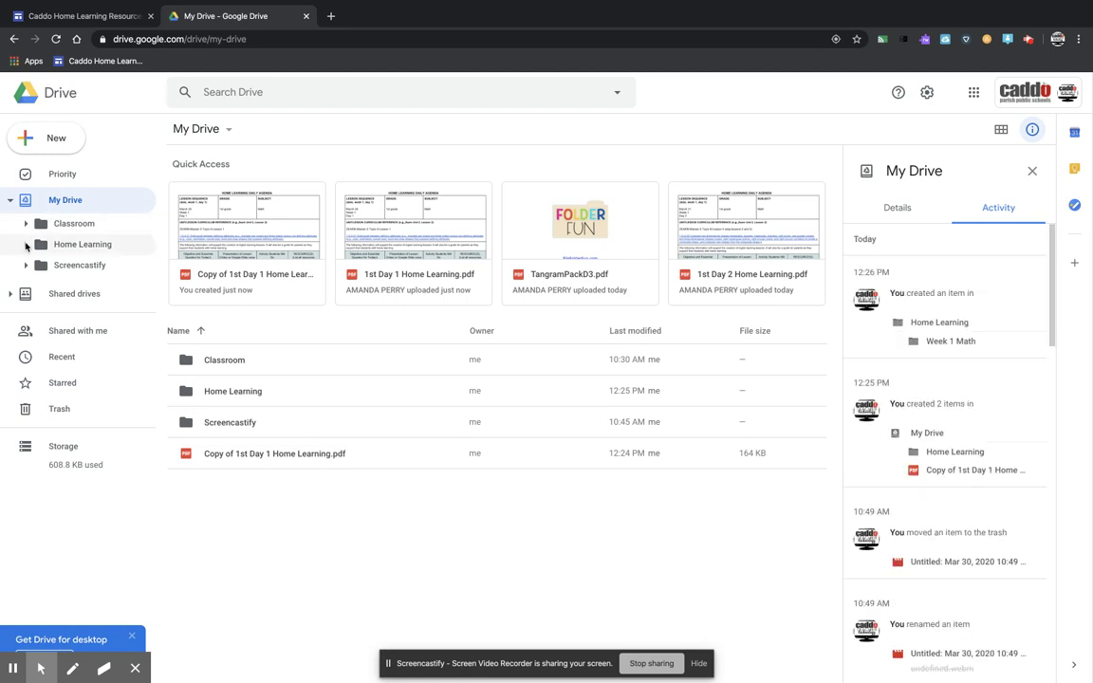
{"action": "left_click", "coordinate": [27, 245]}
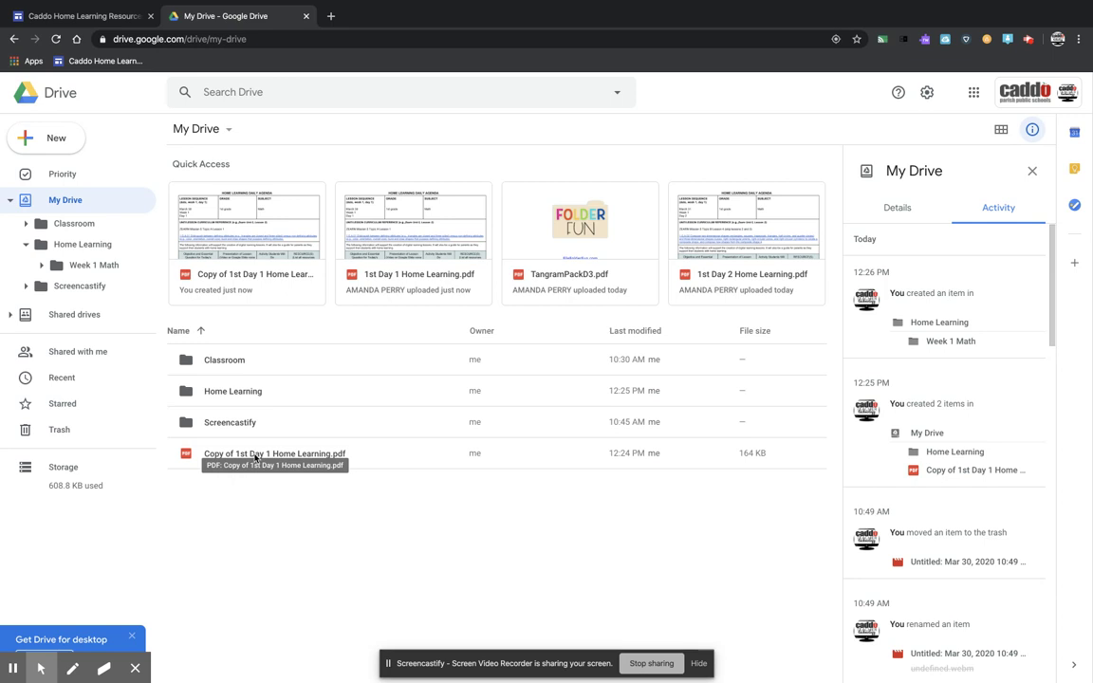
{"action": "left_click_drag", "start_coordinate": [252, 459], "coordinate": [98, 266]}
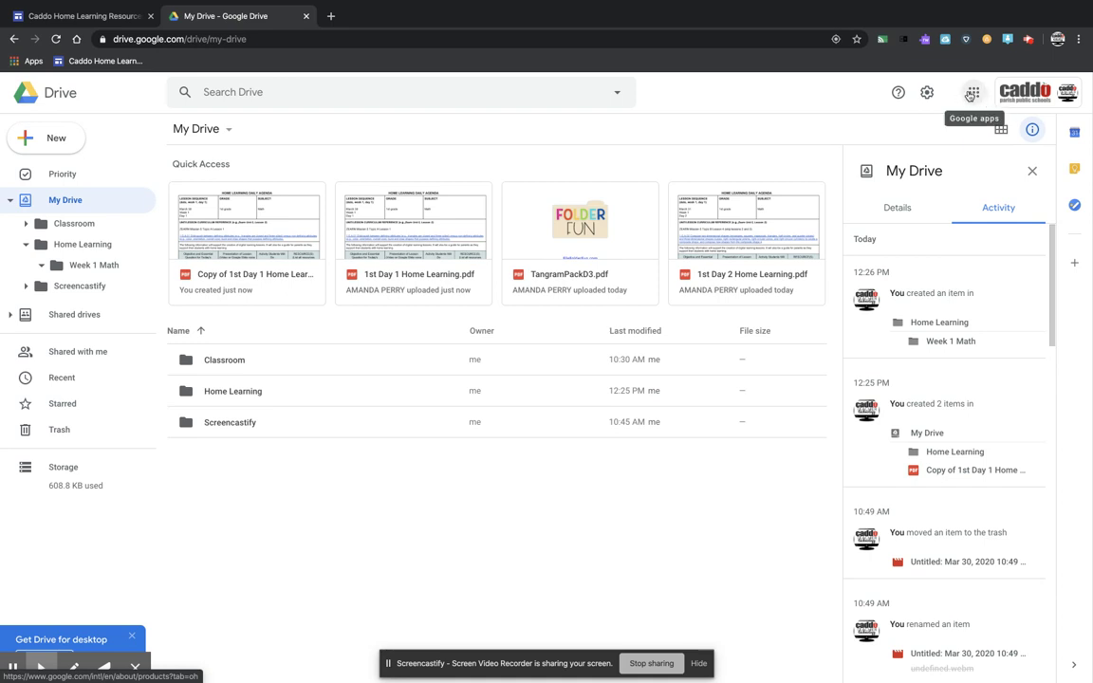
- Launch Google Classroom from the apps grid and show Teacher Tech Demo Class's Classwork page
{"action": "left_click", "coordinate": [969, 95]}
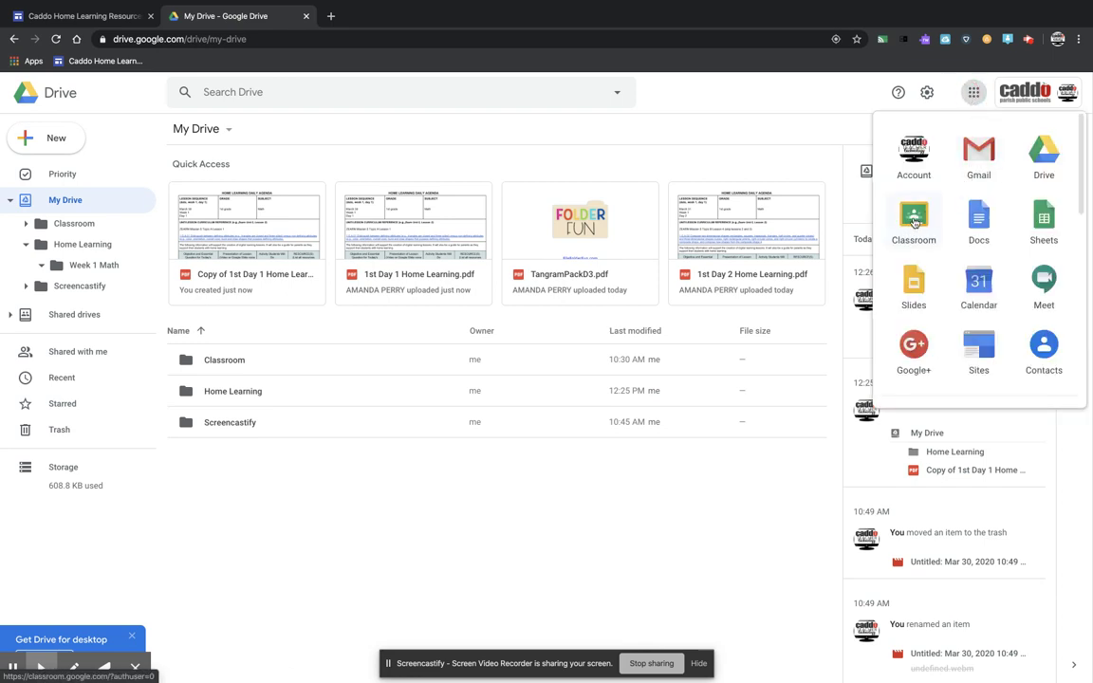
{"action": "left_click", "coordinate": [916, 222]}
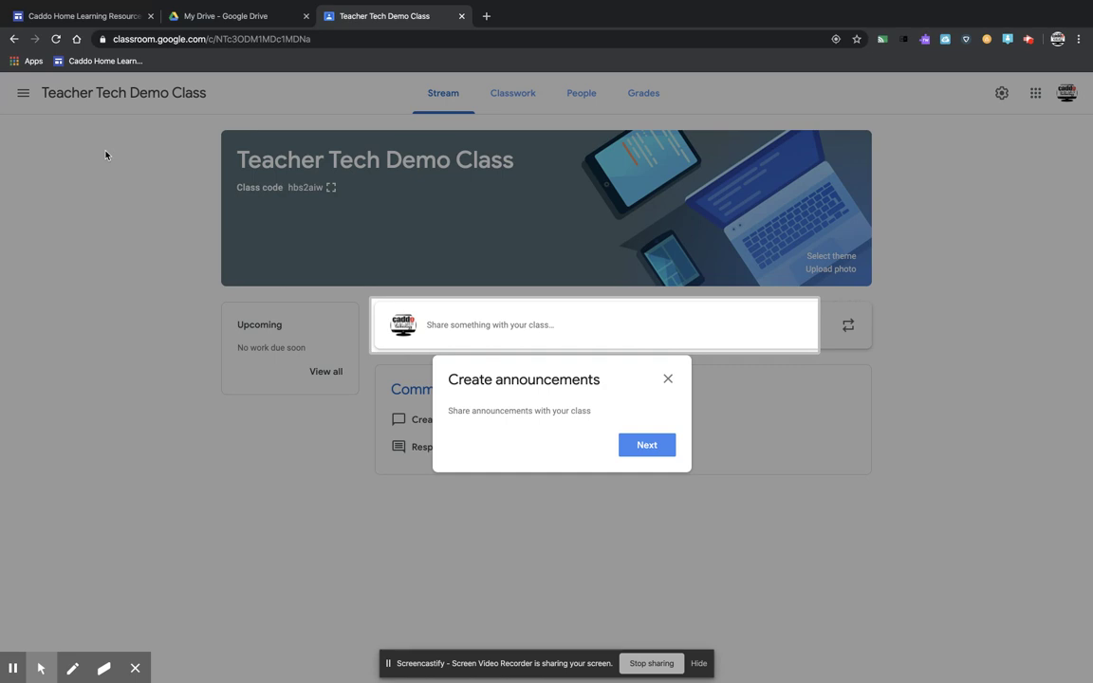
{"action": "left_click", "coordinate": [668, 380]}
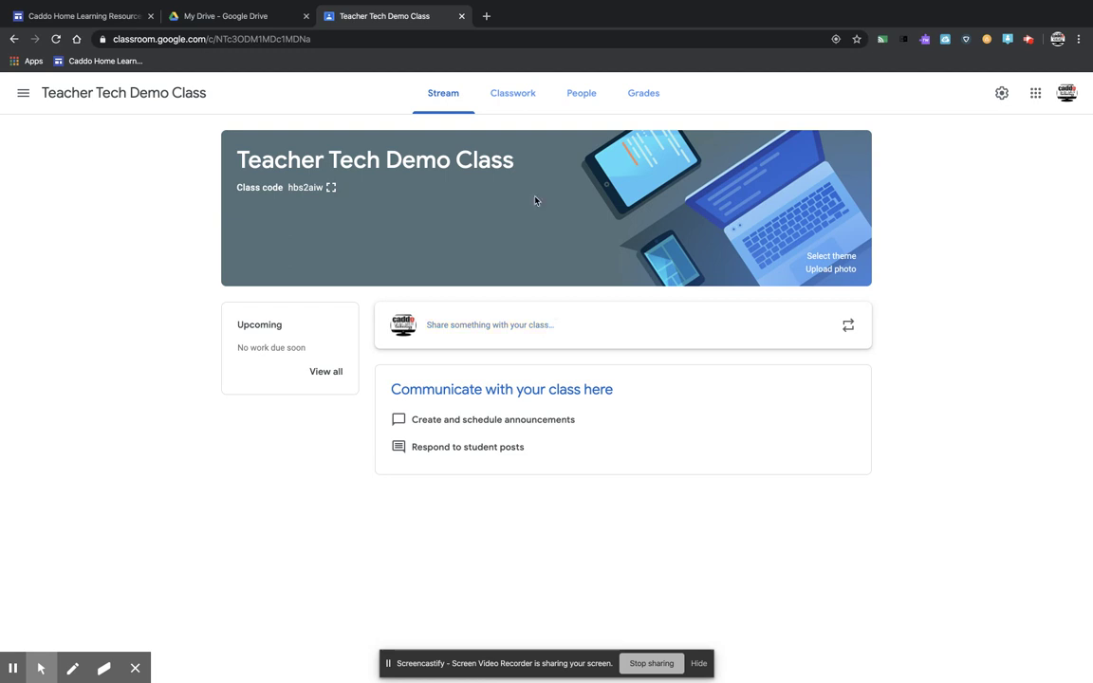
{"action": "left_click", "coordinate": [521, 97]}
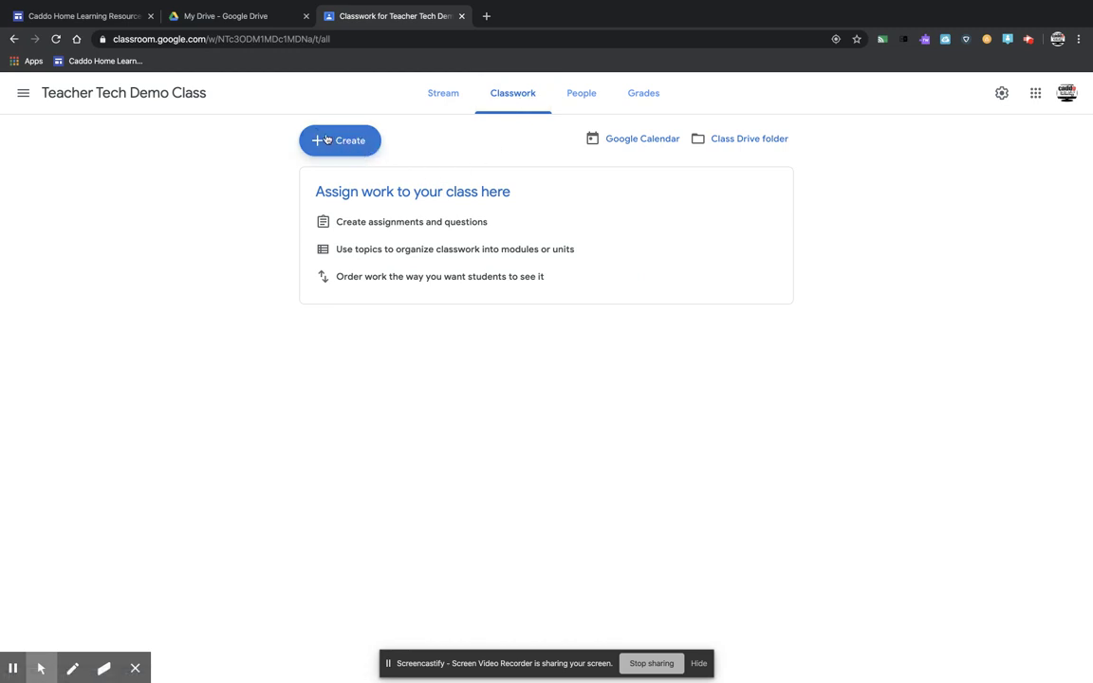
- Create an assignment titled 'Math Week 1 Day 1 Assignment' with instructions 'Instructions'
{"action": "left_click", "coordinate": [339, 141]}
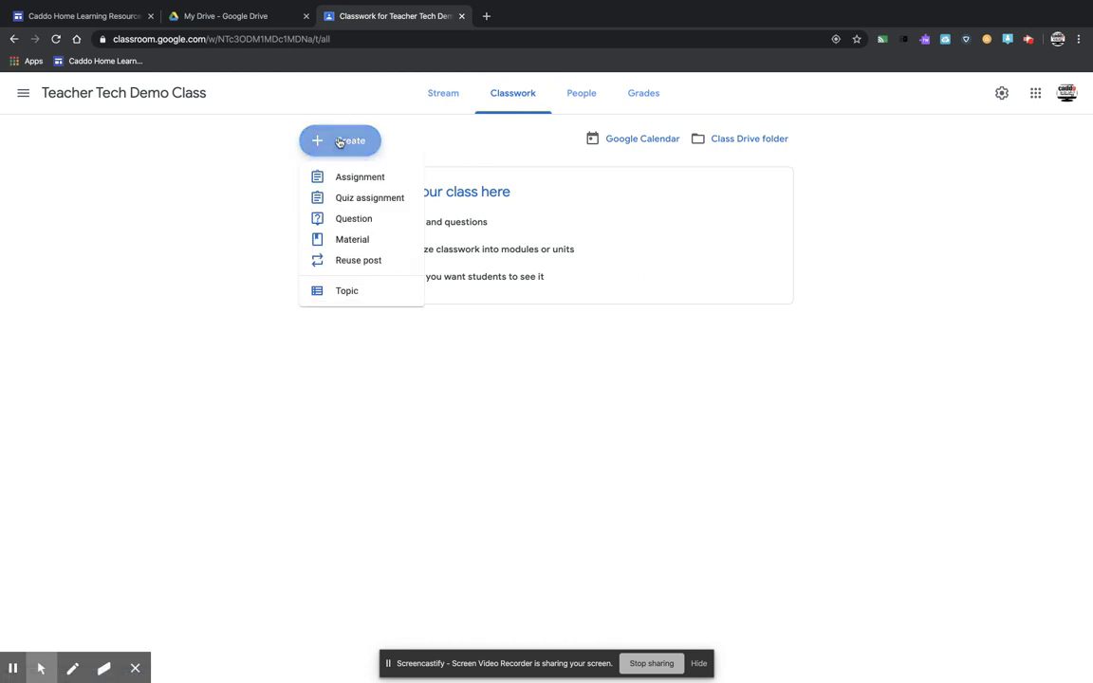
{"action": "left_click", "coordinate": [344, 177]}
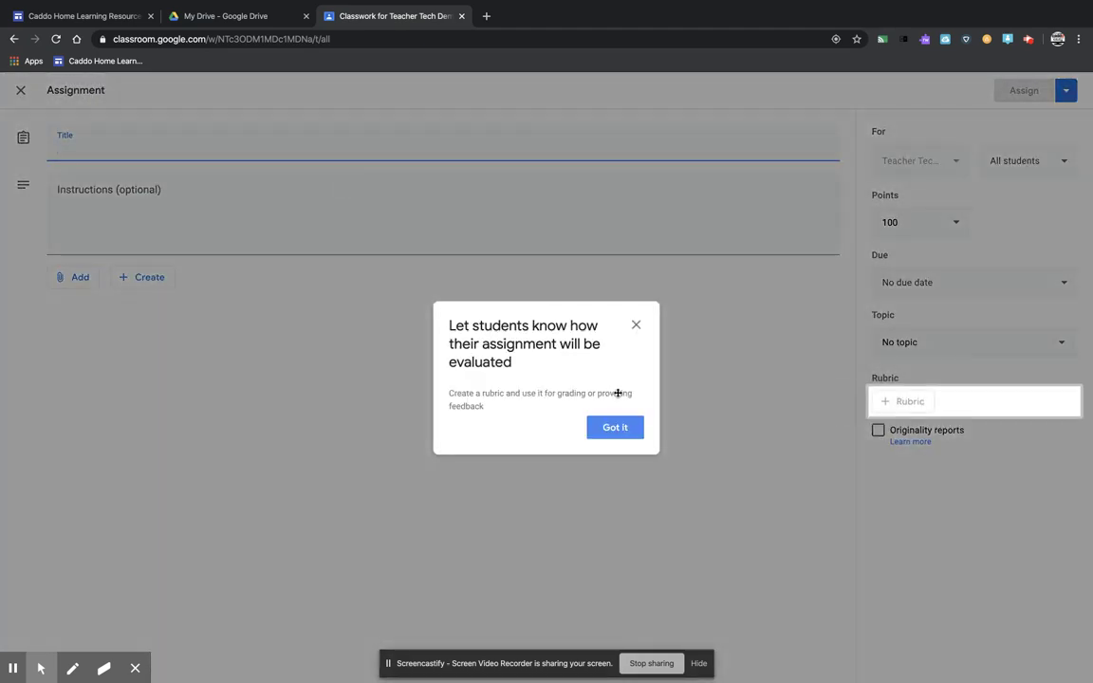
{"action": "left_click", "coordinate": [636, 326]}
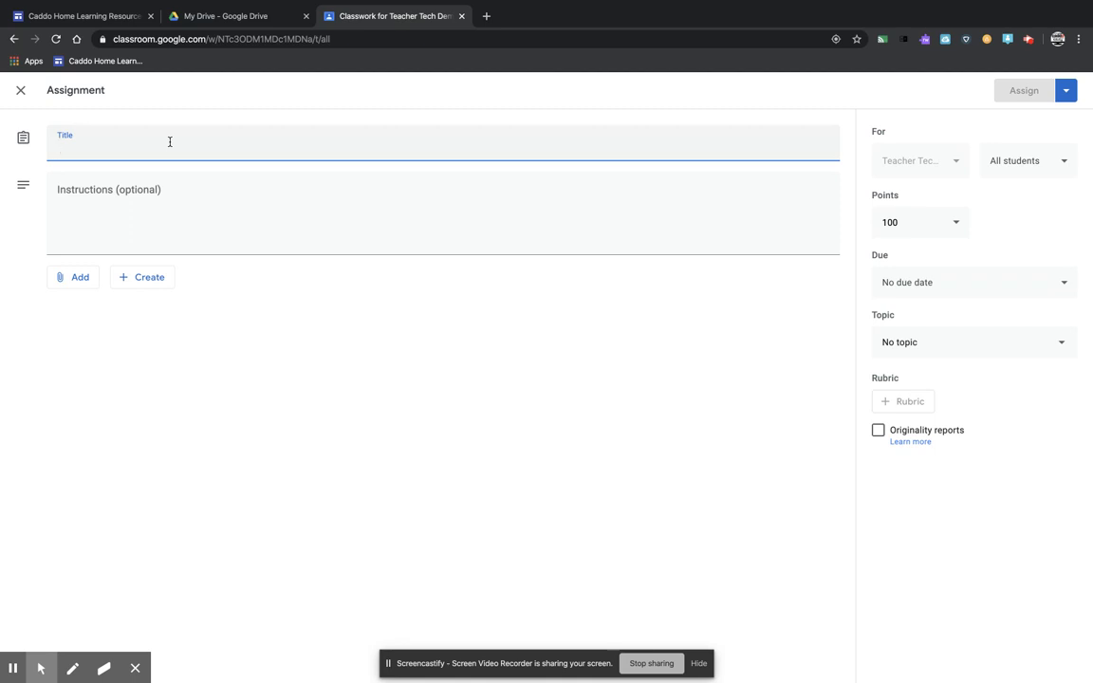
{"action": "type", "text": "Ma"}
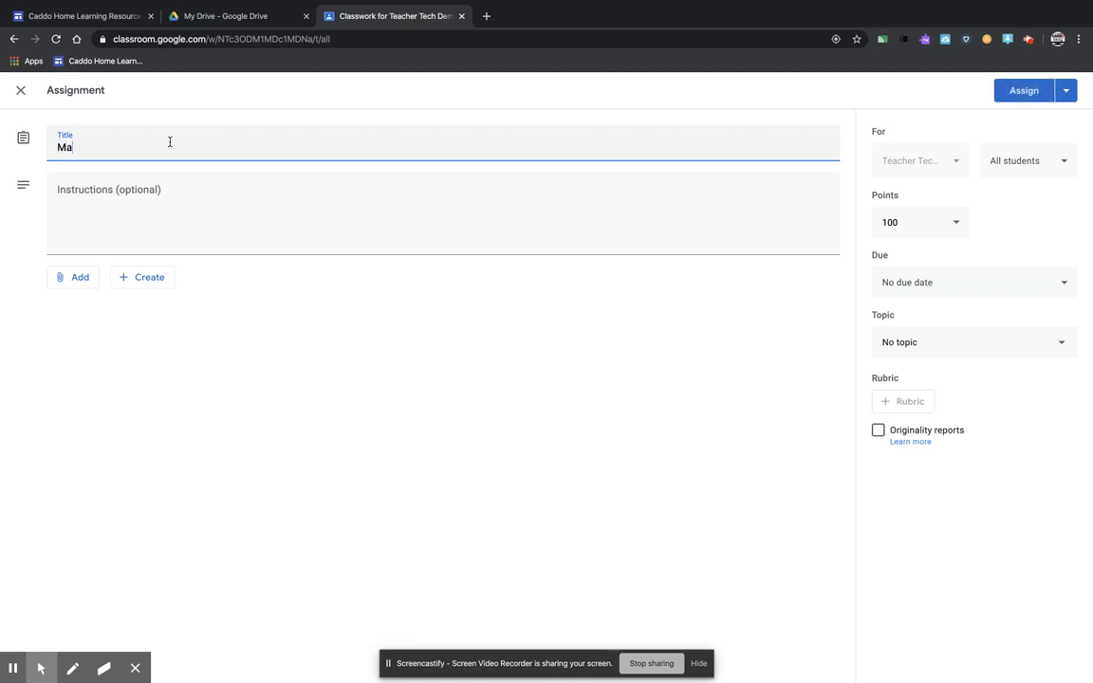
{"action": "type", "text": "th Week 1 Day 1 Assignment"}
{"action": "left_click", "coordinate": [67, 194]}
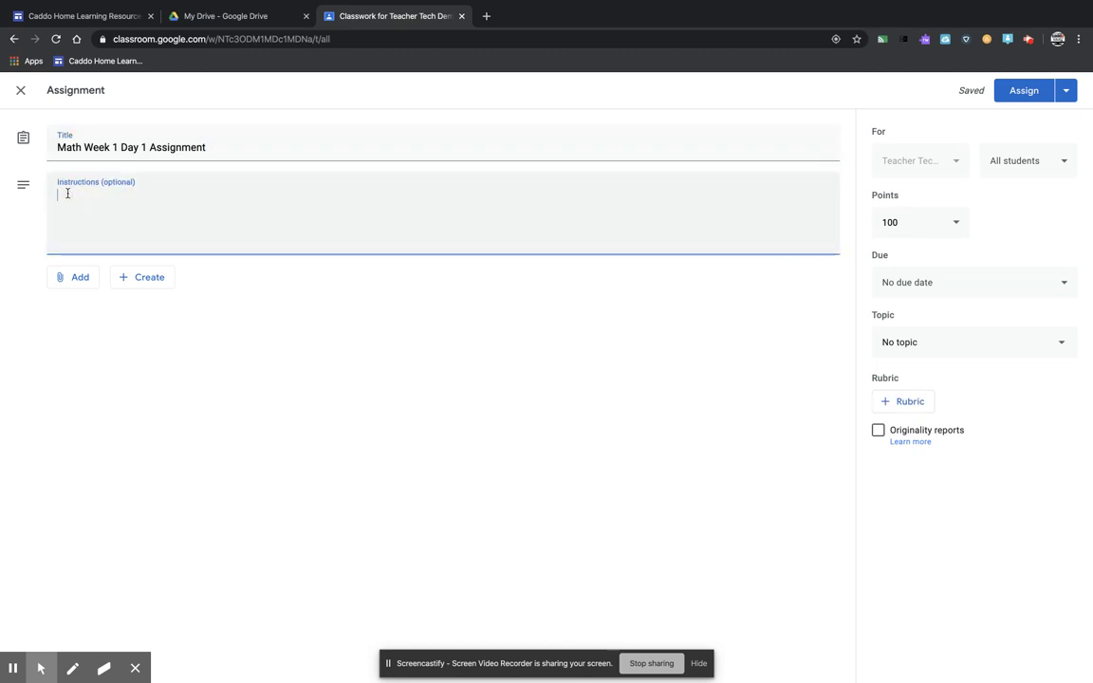
{"action": "type", "text": "Instructions"}
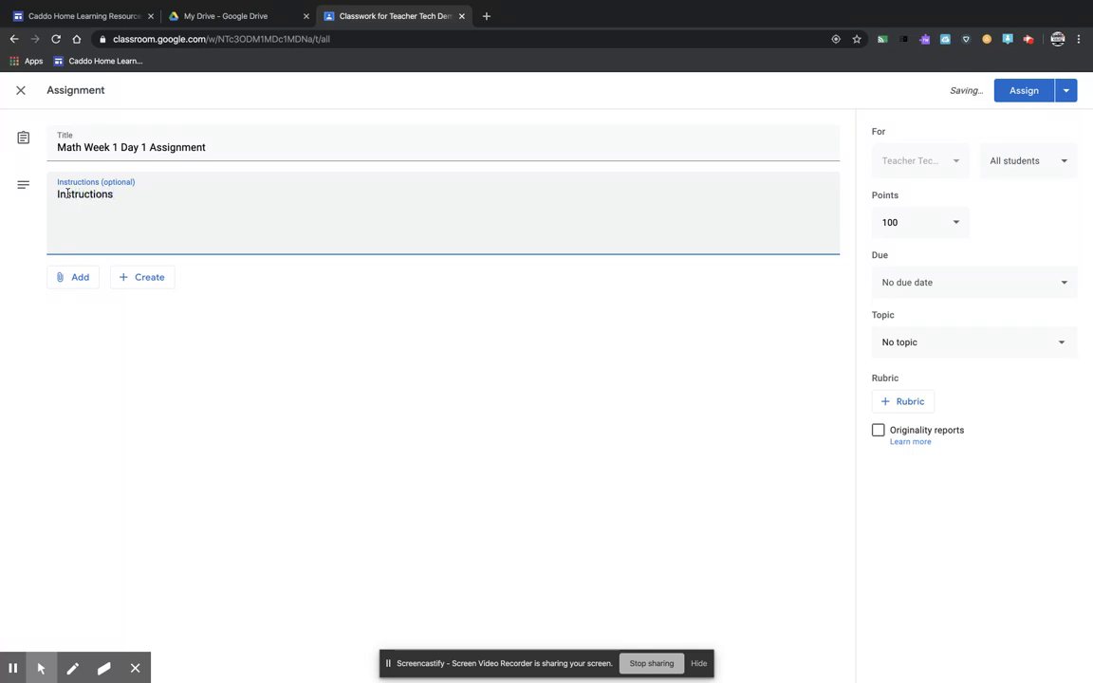
{"action": "left_click", "coordinate": [81, 282]}
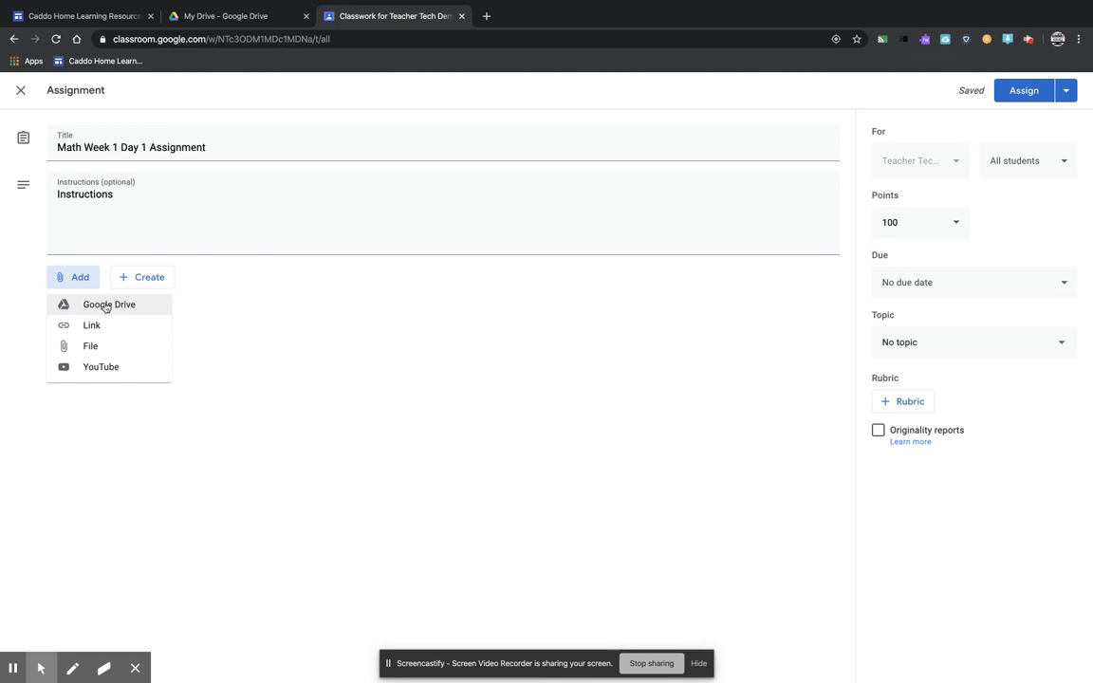
- Attach Copy of 1st Day 1 Home Learning.pdf from Drive's Recent list to the assignment
{"action": "left_click", "coordinate": [104, 304]}
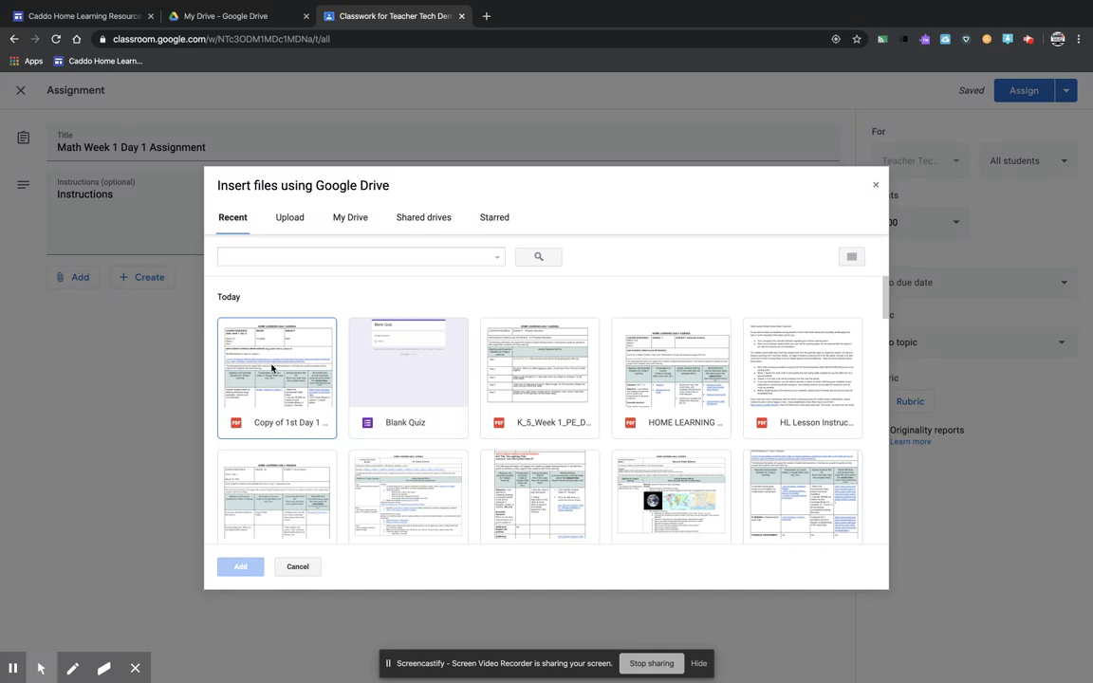
{"action": "left_click", "coordinate": [273, 367]}
{"action": "double_click", "coordinate": [272, 367]}
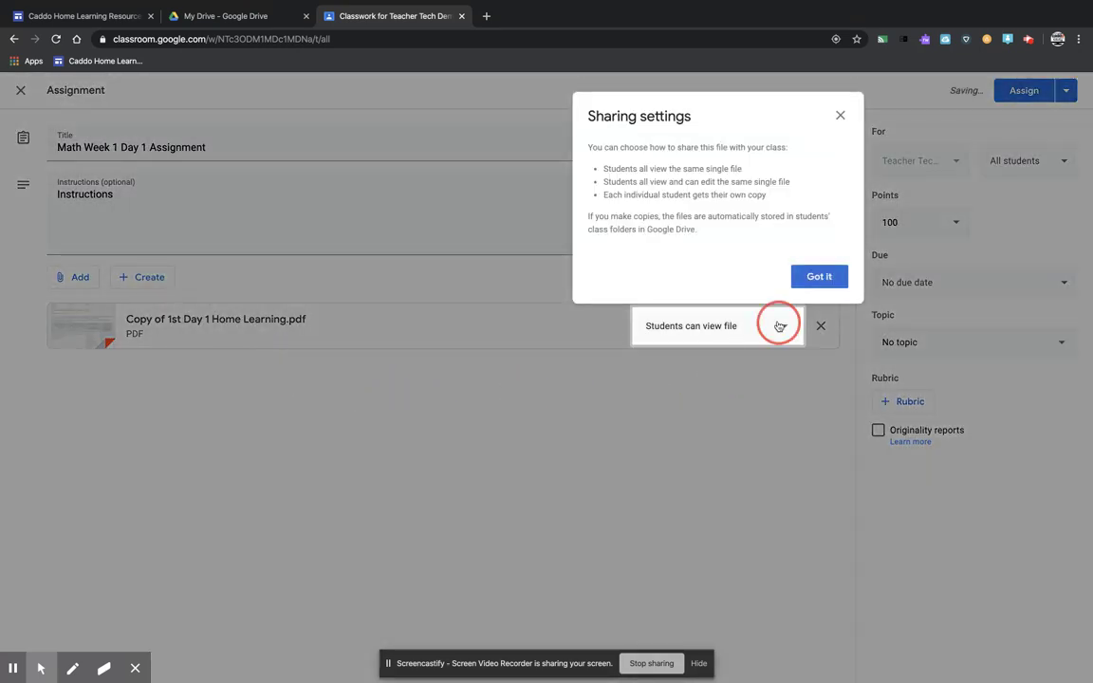
{"action": "left_click", "coordinate": [821, 280]}
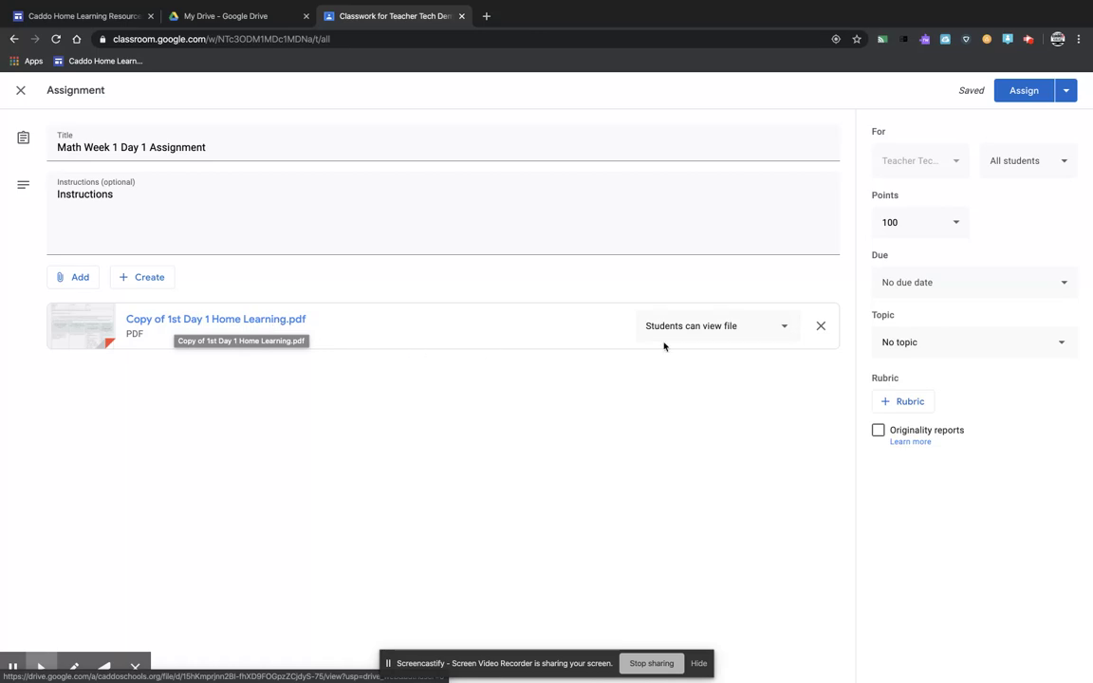
- Set the attached PDF to 'Make a copy for each student' and confirm all students receive it
{"action": "left_click", "coordinate": [787, 325]}
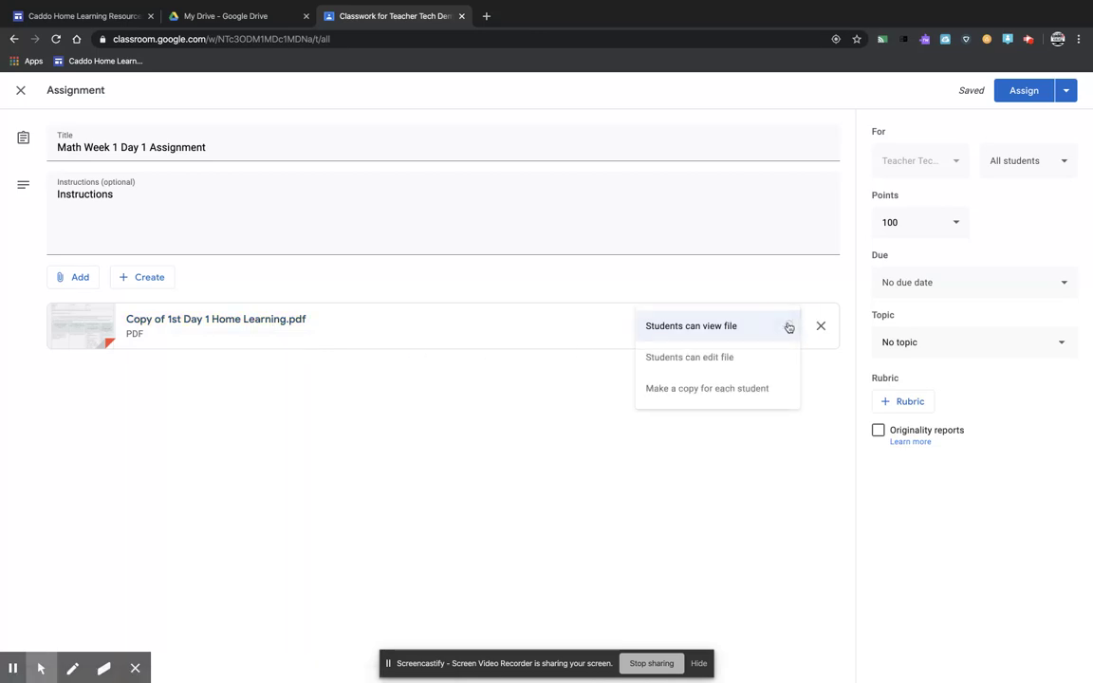
{"action": "left_click", "coordinate": [712, 389]}
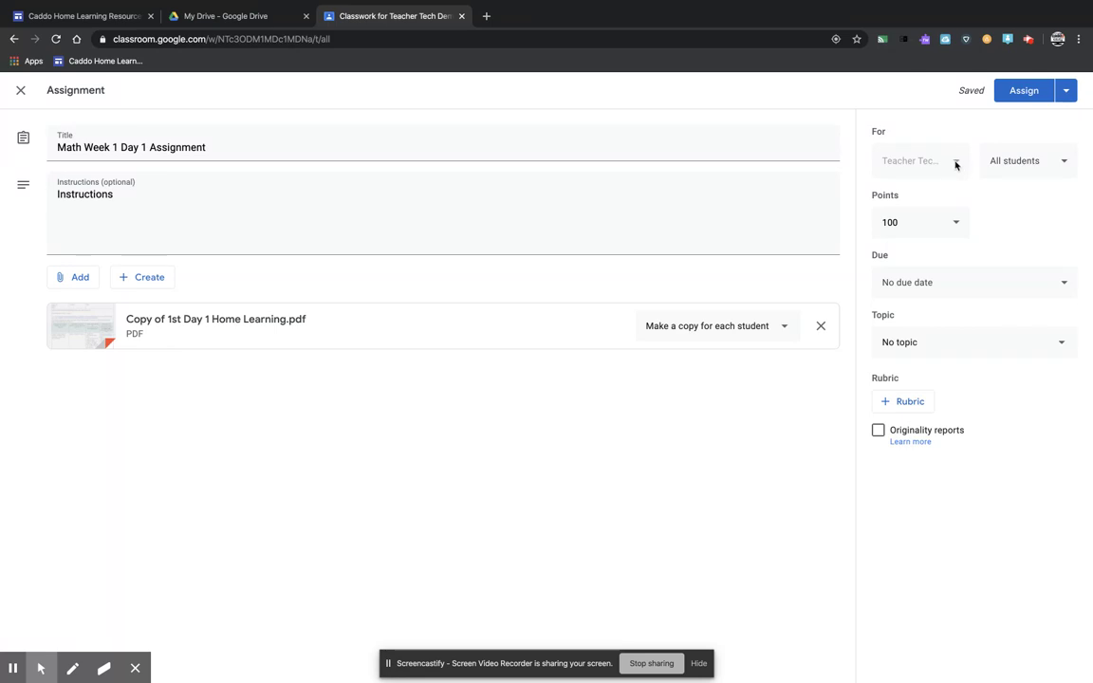
{"action": "left_click", "coordinate": [955, 164]}
{"action": "left_click", "coordinate": [1063, 162]}
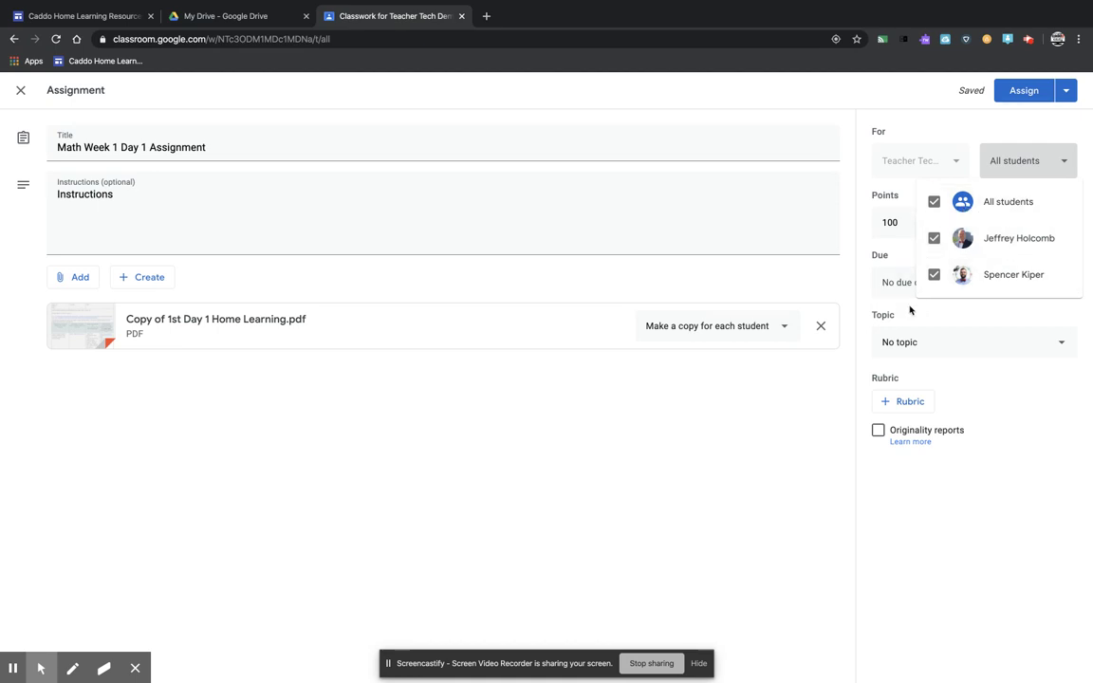
- Keep the assignment at 100 points and set its due date to tomorrow, March 31
{"action": "left_click", "coordinate": [902, 249]}
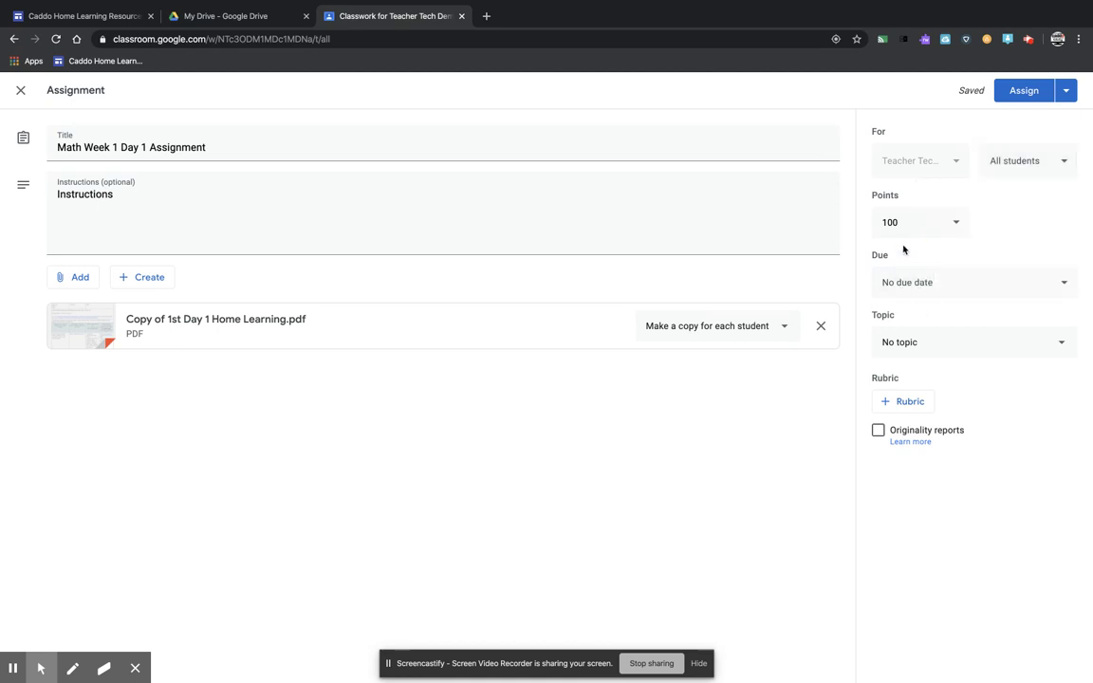
{"action": "left_click", "coordinate": [957, 221]}
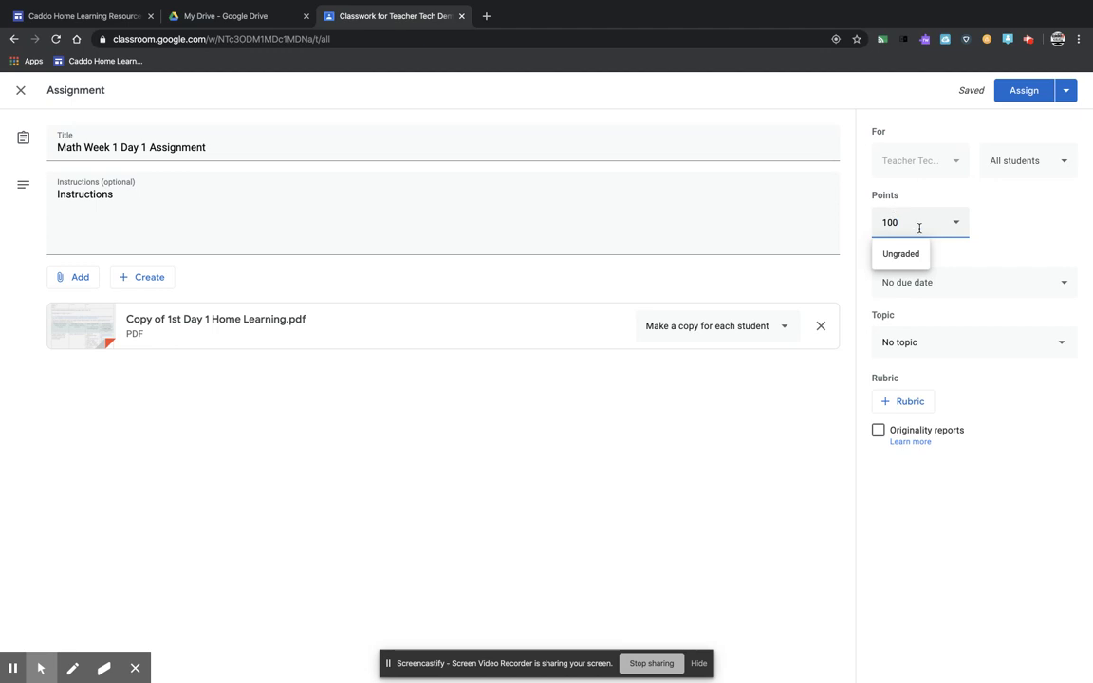
{"action": "left_click", "coordinate": [941, 255]}
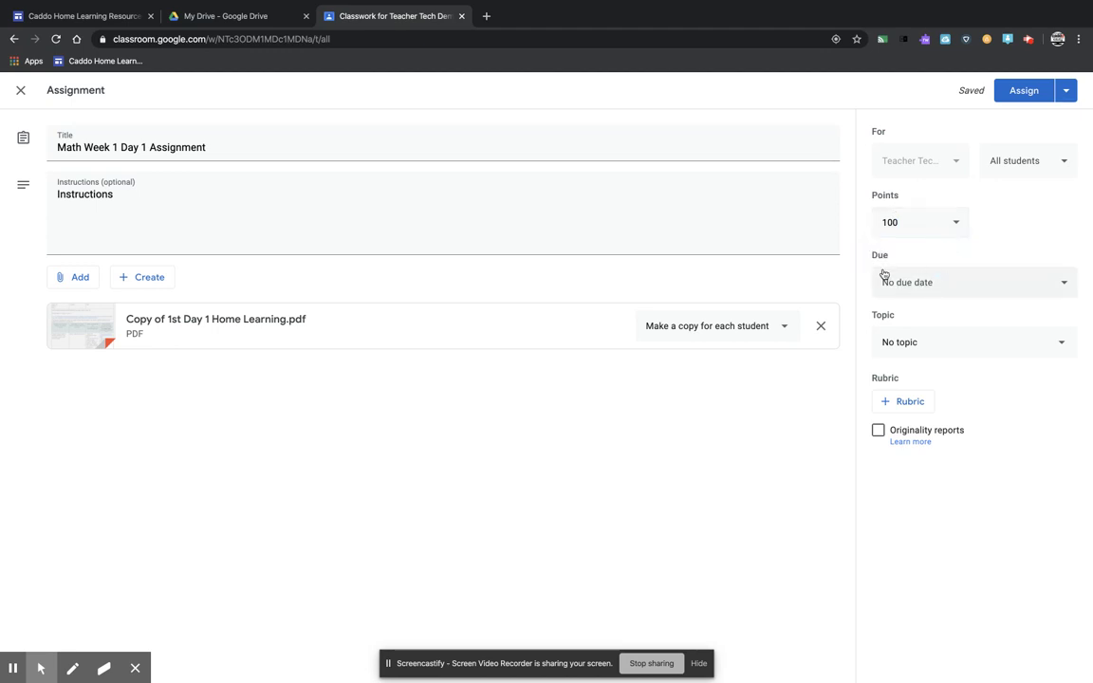
{"action": "left_click", "coordinate": [952, 287]}
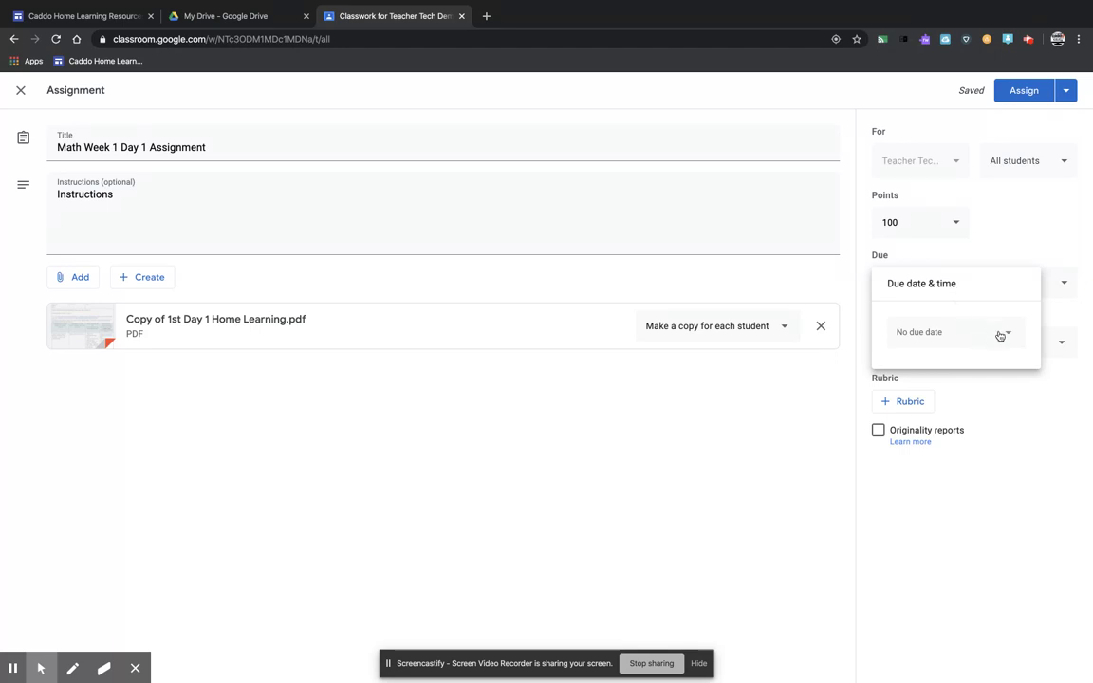
{"action": "left_click", "coordinate": [936, 333]}
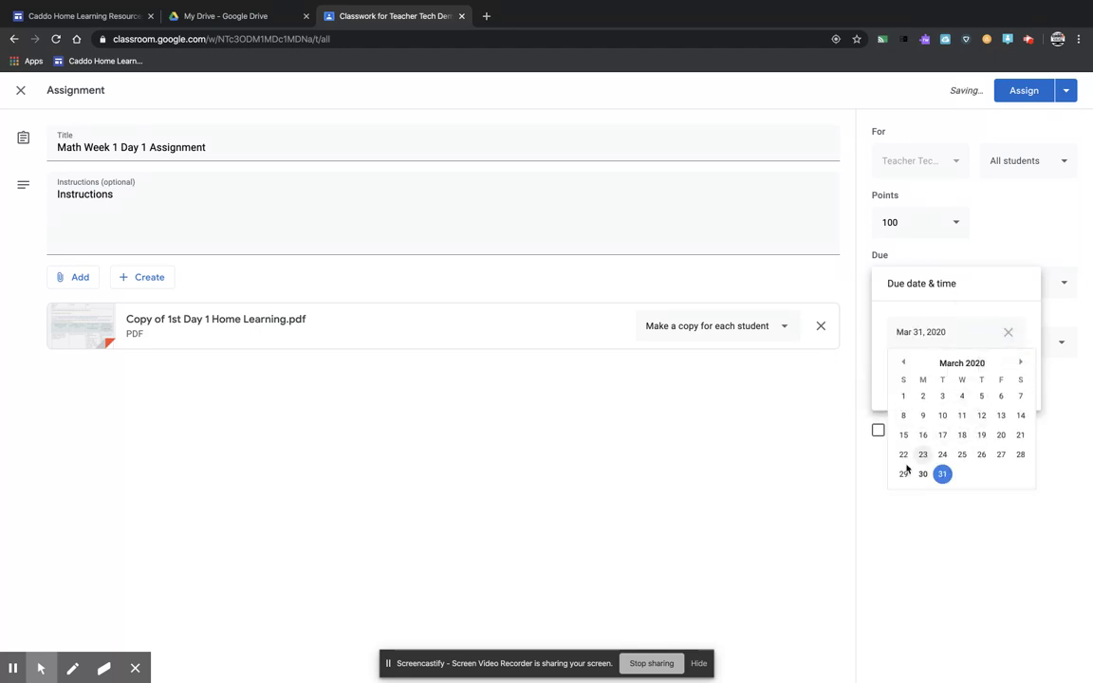
{"action": "left_click", "coordinate": [894, 515]}
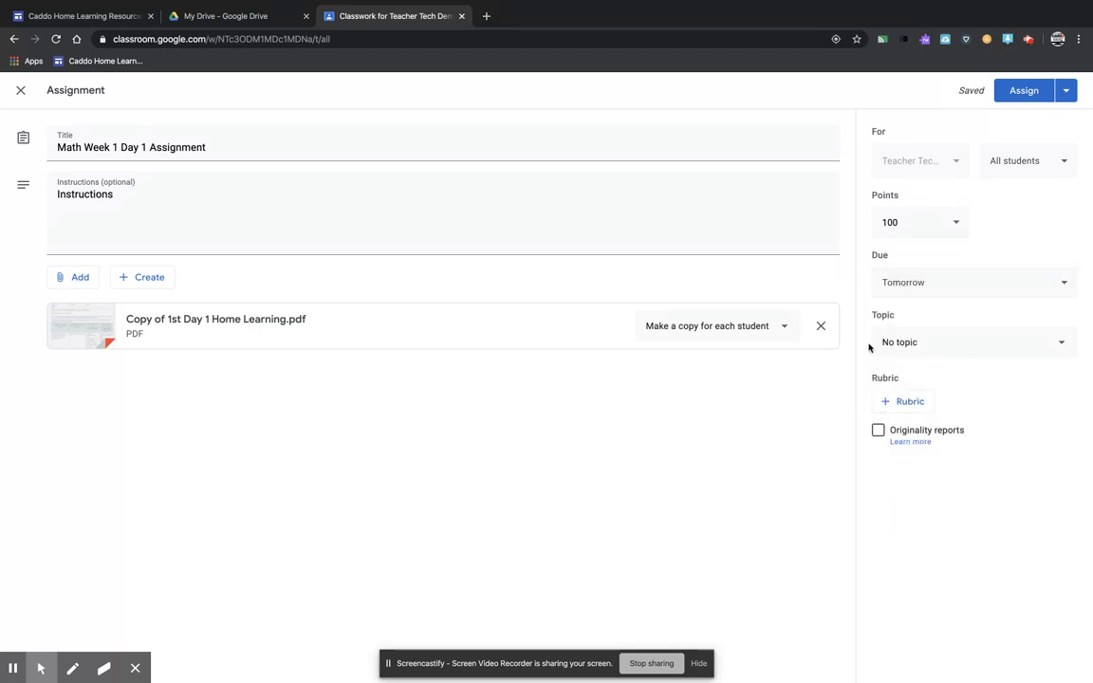
- File the assignment under a new 'Week 1' topic and post it to students
{"action": "left_click", "coordinate": [918, 349]}
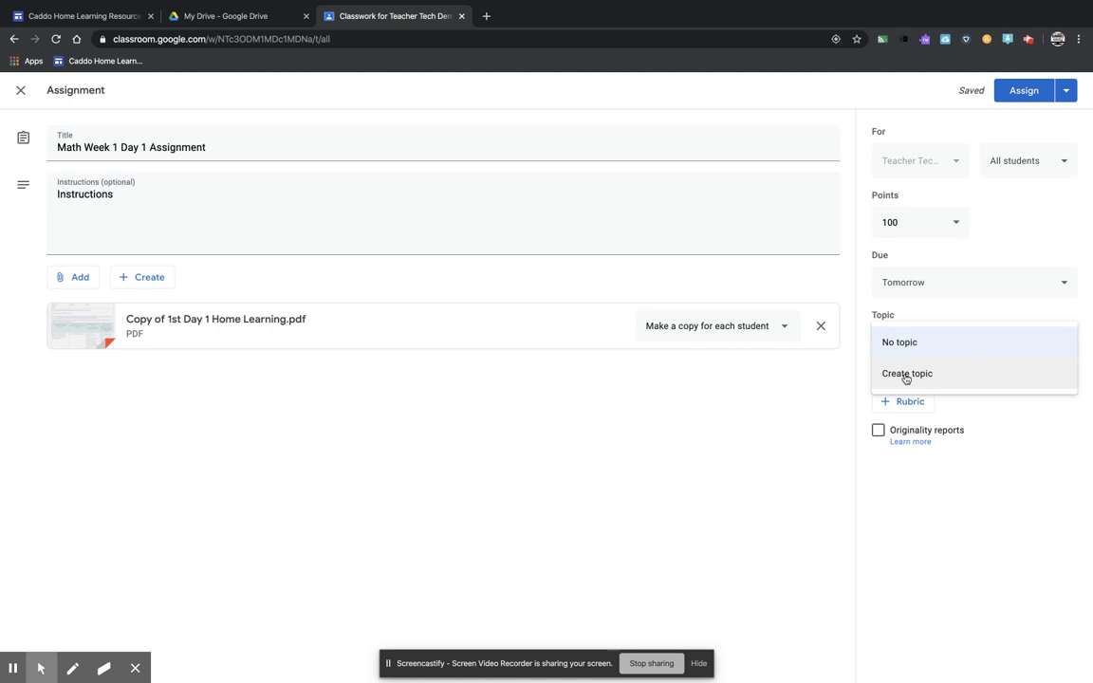
{"action": "left_click", "coordinate": [906, 374]}
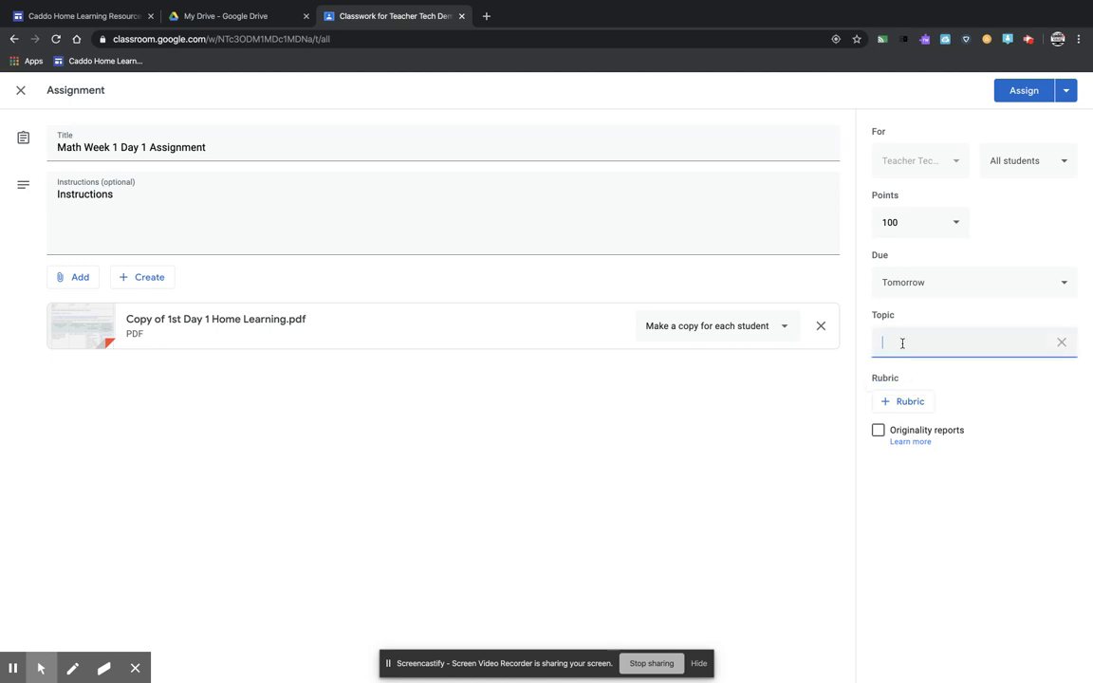
{"action": "type", "text": "Week 1"}
{"action": "left_click", "coordinate": [752, 476]}
{"action": "left_click", "coordinate": [1032, 95]}
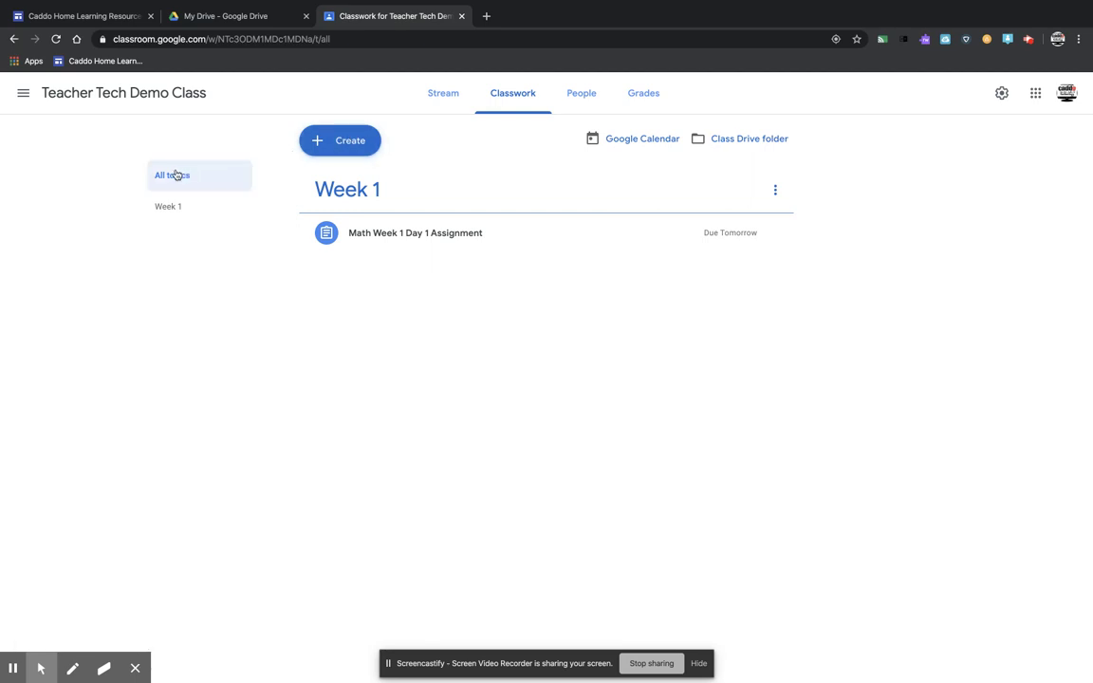
- Add a new class topic named 'Week 2' and dismiss the drag-and-drop tip
{"action": "left_click", "coordinate": [340, 141]}
{"action": "left_click", "coordinate": [348, 292]}
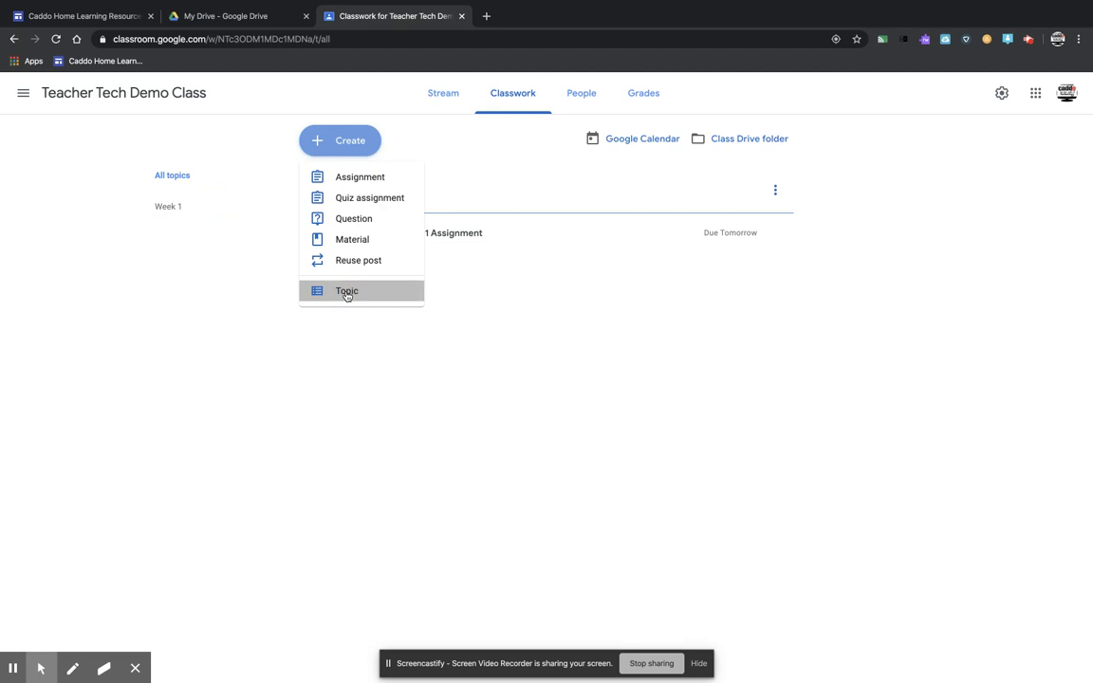
{"action": "type", "text": "Week 2"}
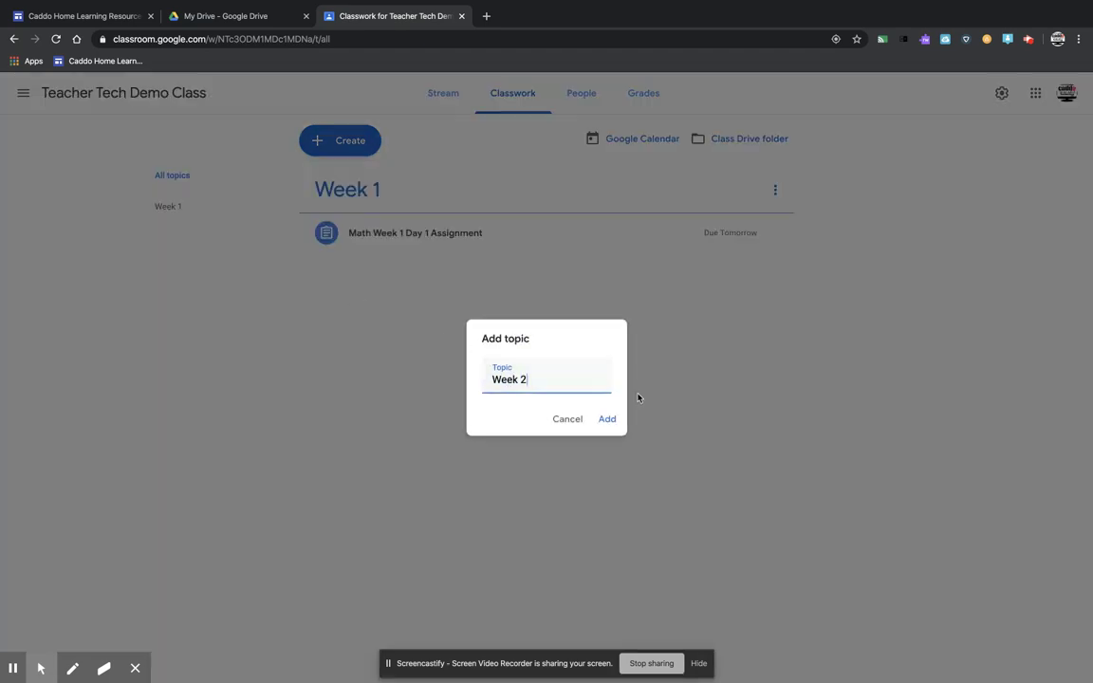
{"action": "left_click", "coordinate": [603, 420]}
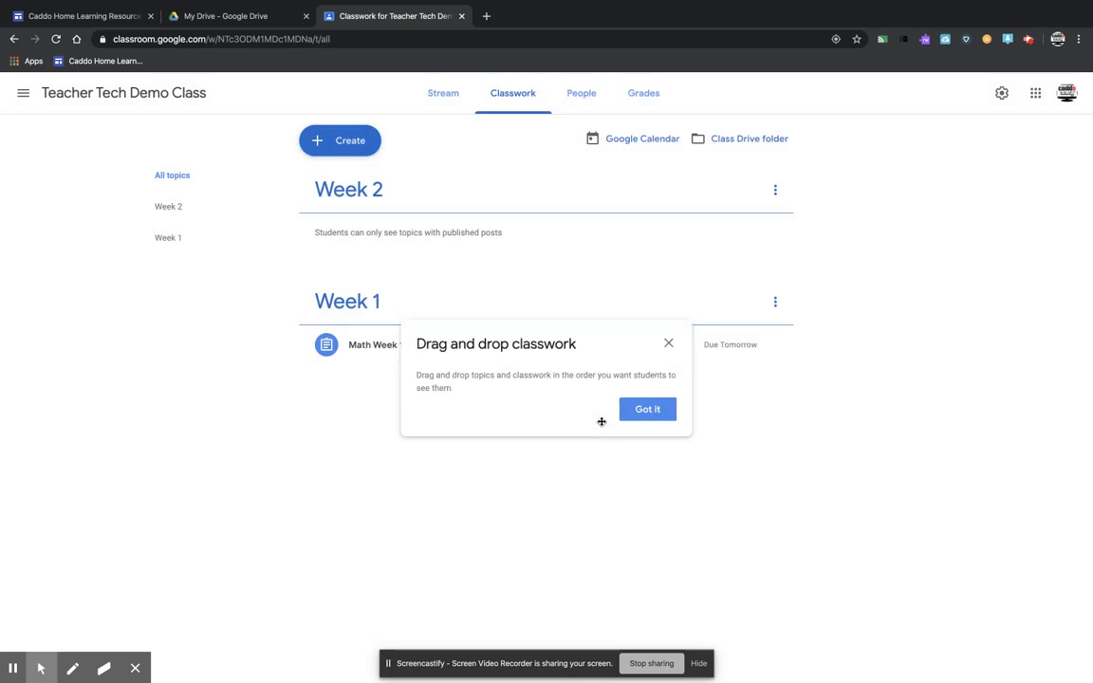
{"action": "left_click", "coordinate": [667, 345]}
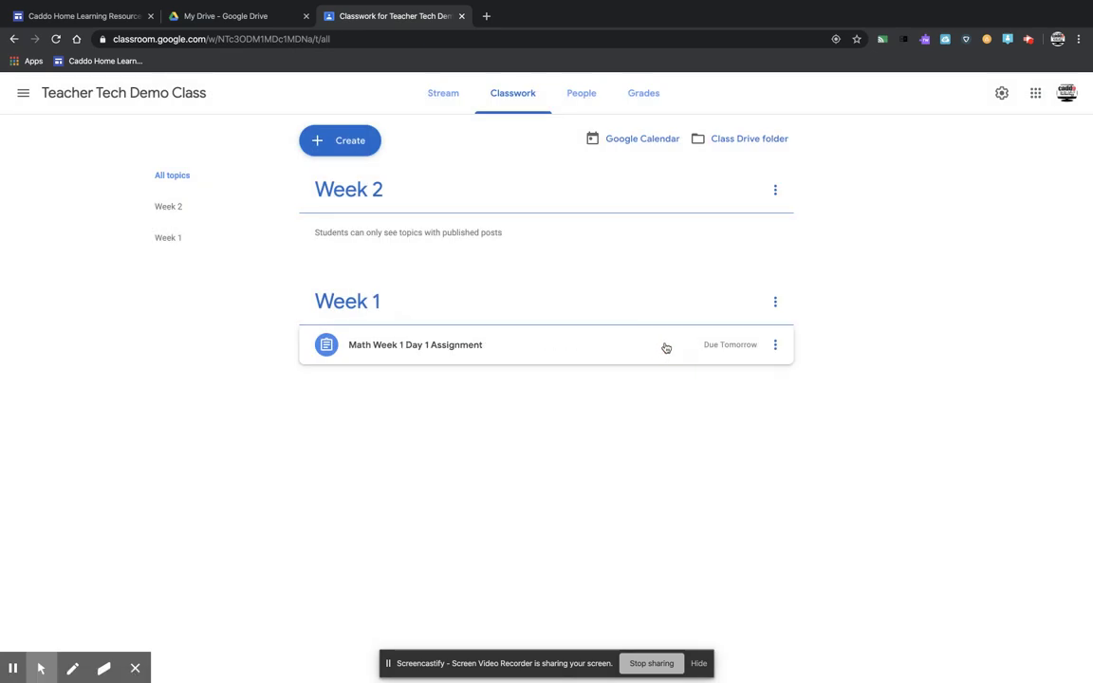
- Move the Week 2 topic below the Week 1 topic on the Classwork page
{"action": "left_click", "coordinate": [399, 191]}
{"action": "left_click_drag", "start_coordinate": [398, 194], "coordinate": [395, 317]}
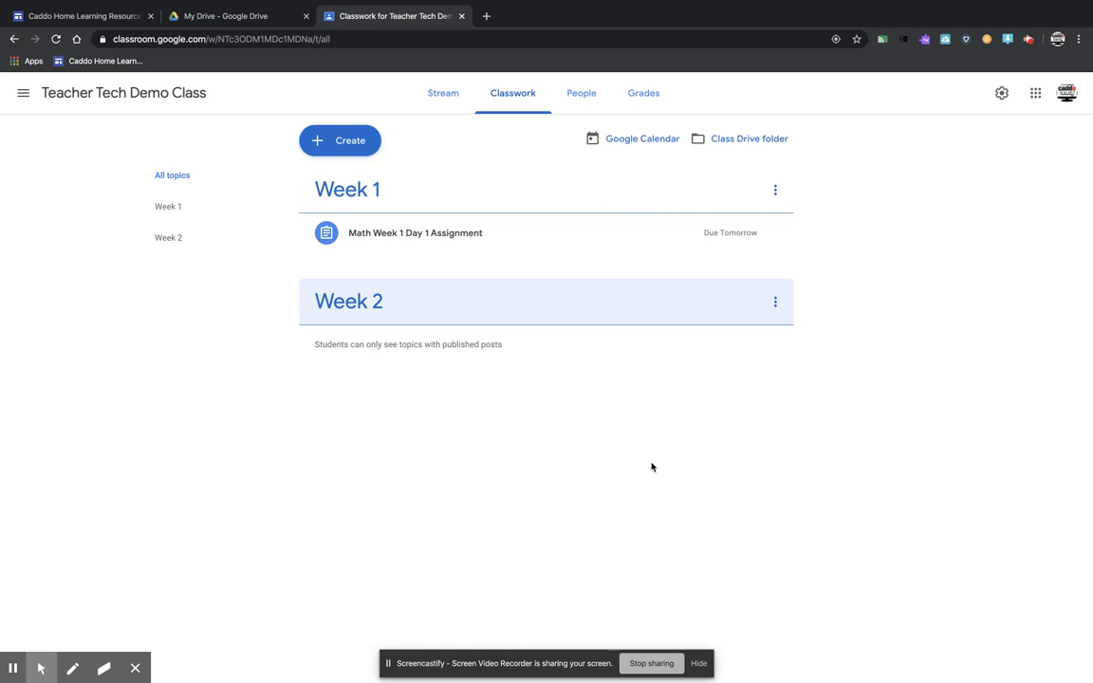
{"action": "left_click", "coordinate": [86, 16]}
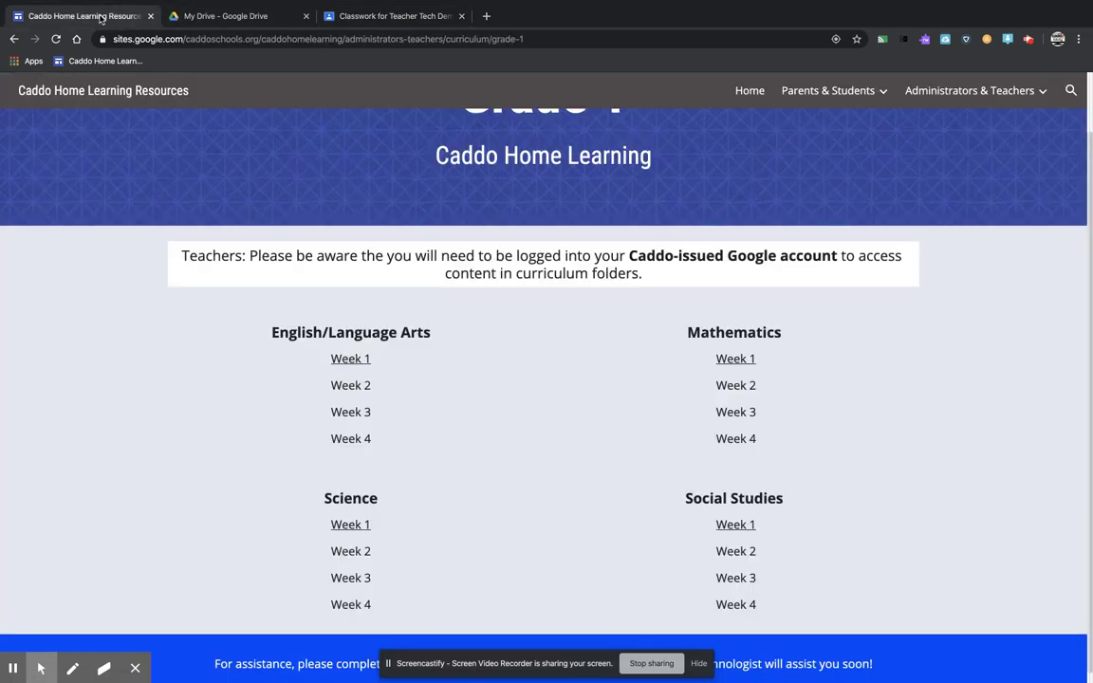
- Check the My Drive and Classwork tabs, then return to the Caddo Home Learning Resources home page
{"action": "left_click", "coordinate": [194, 18]}
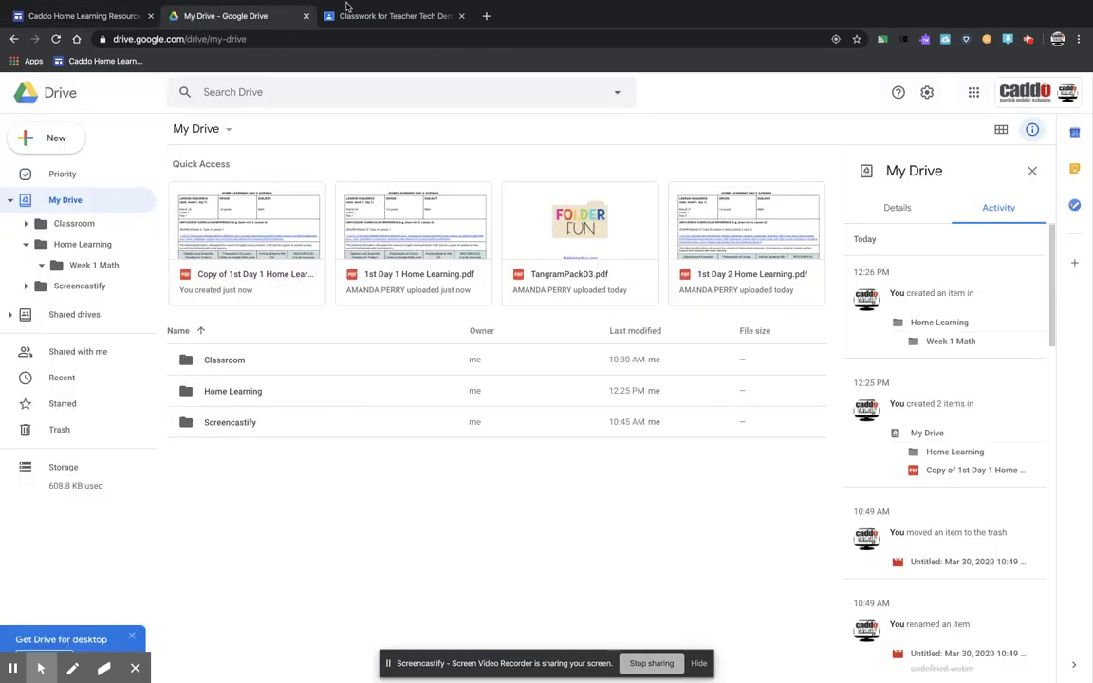
{"action": "left_click", "coordinate": [378, 19]}
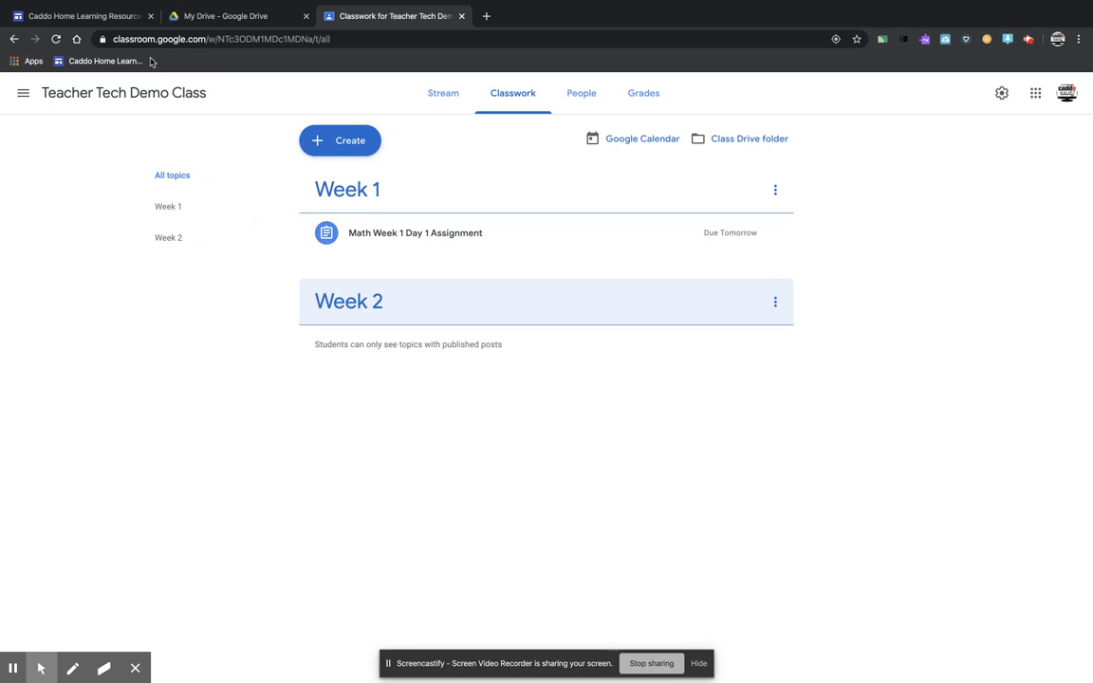
{"action": "left_click", "coordinate": [91, 13]}
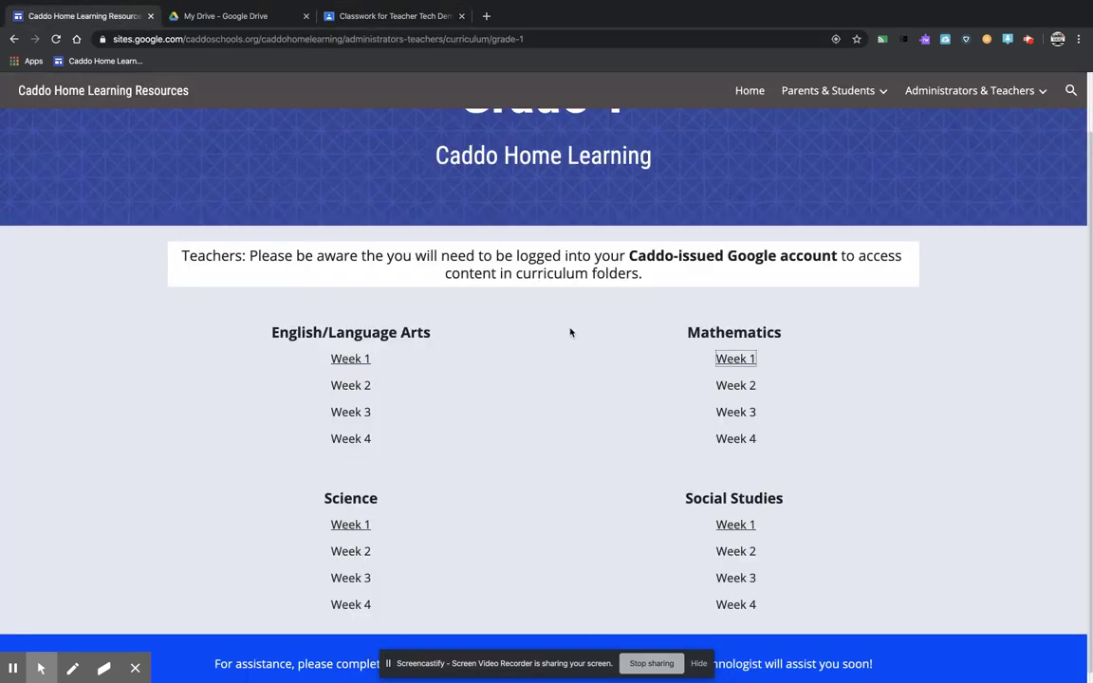
{"action": "scroll", "coordinate": [570, 334], "scroll_direction": "down", "scroll_amount": 1}
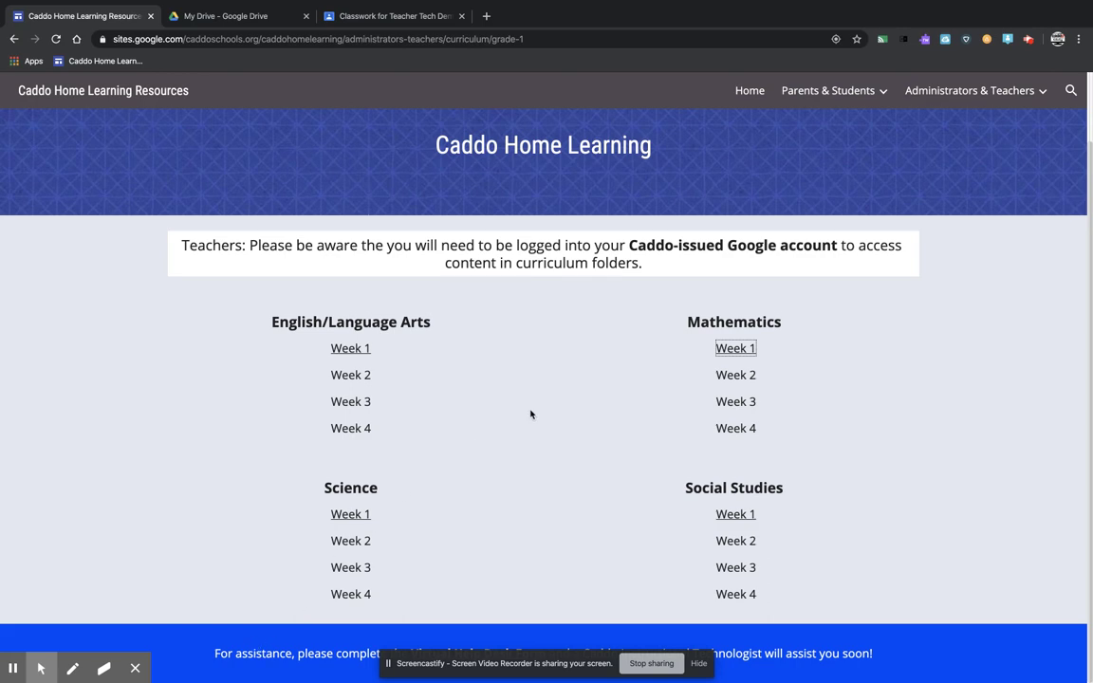
{"action": "scroll", "coordinate": [530, 414], "scroll_direction": "up", "scroll_amount": 3}
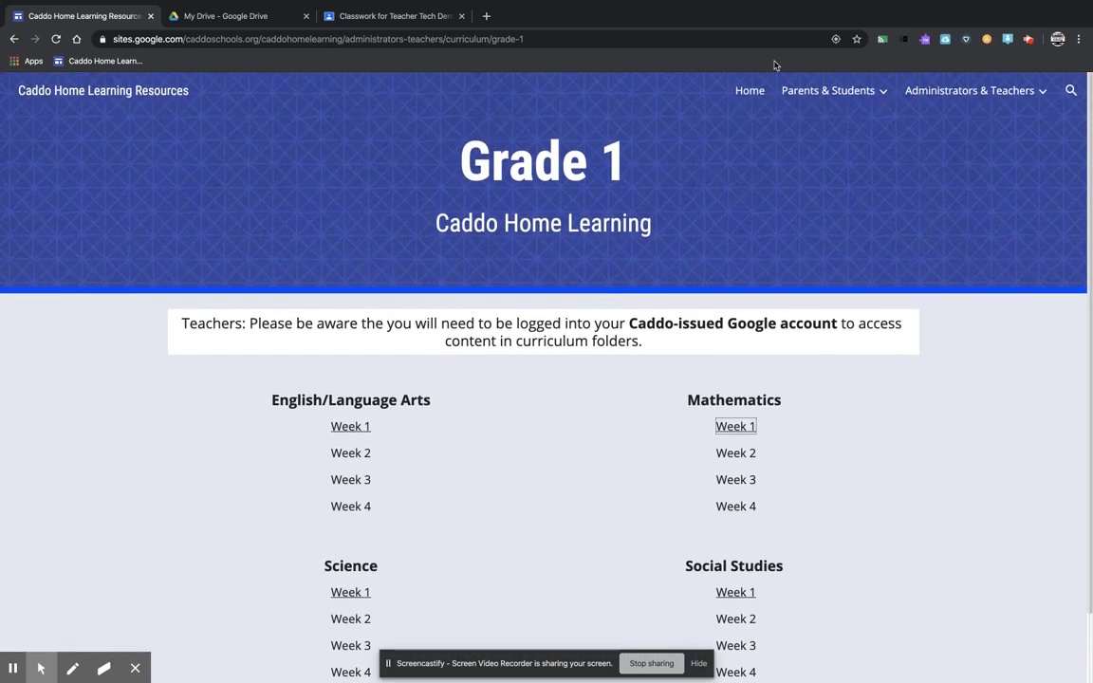
{"action": "left_click", "coordinate": [749, 91]}
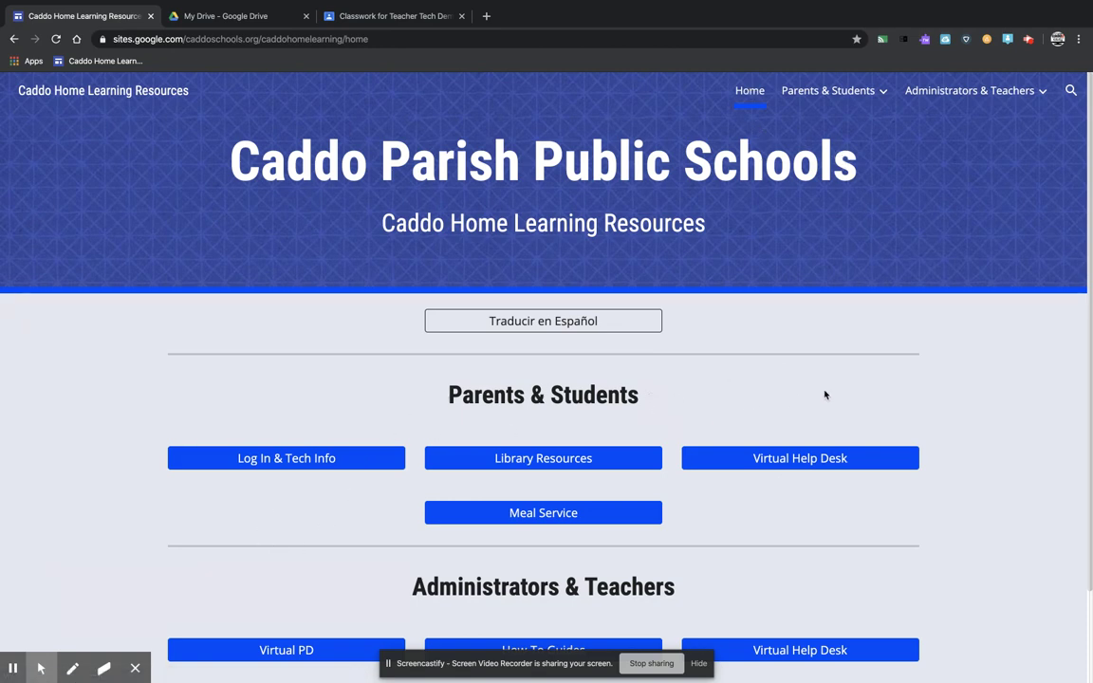
{"action": "scroll", "coordinate": [824, 395], "scroll_direction": "down", "scroll_amount": 2}
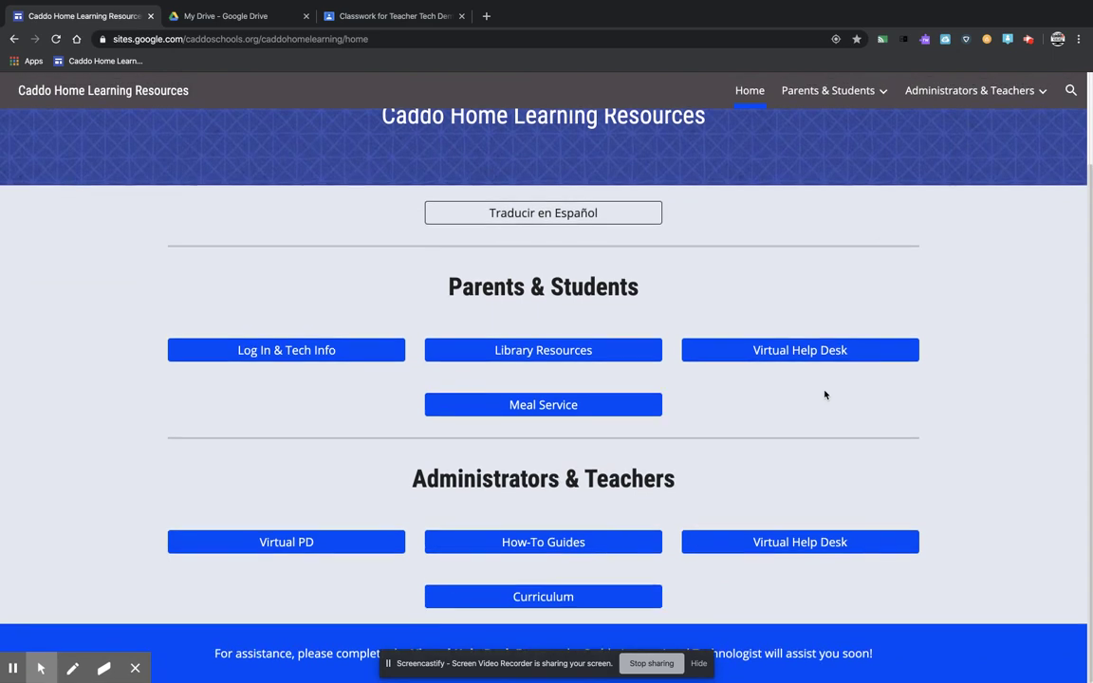